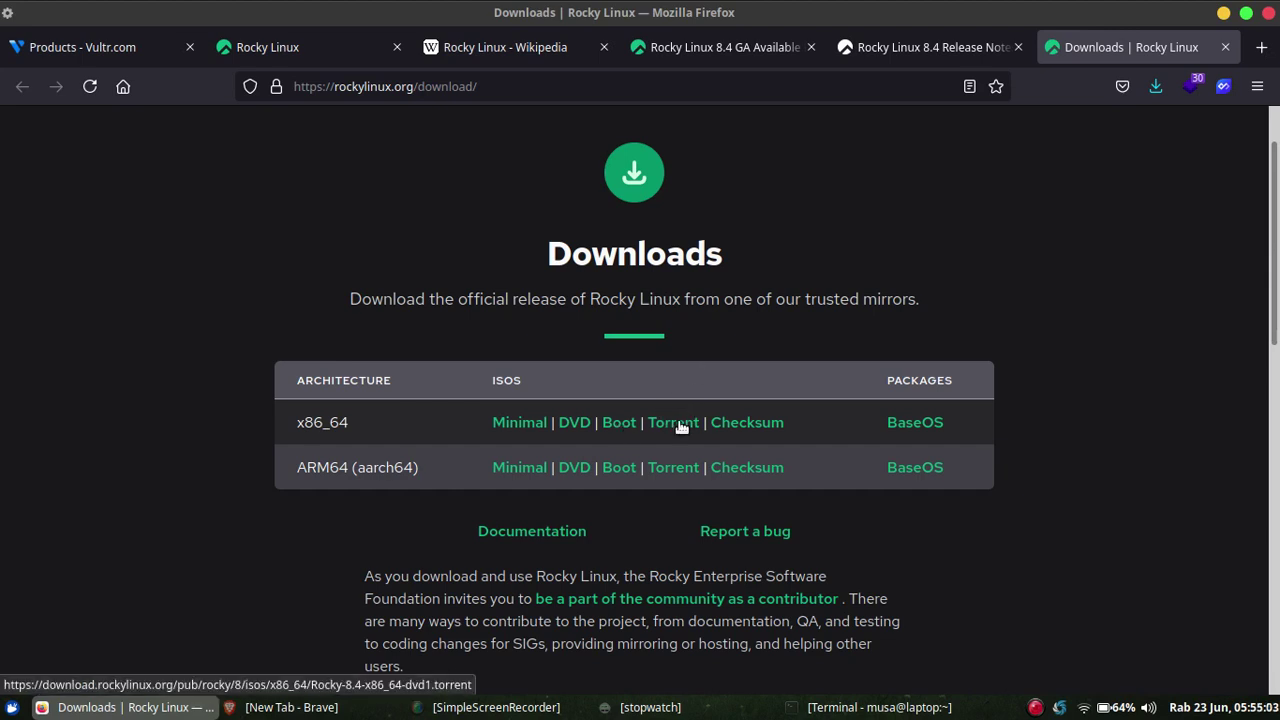
Scroll back to the top of the Rocky Linux Downloads page listing x86_64 and ARM64 ISOs.
{"action": "scroll", "coordinate": [1277, 160], "scroll_direction": "up", "scroll_amount": 2}
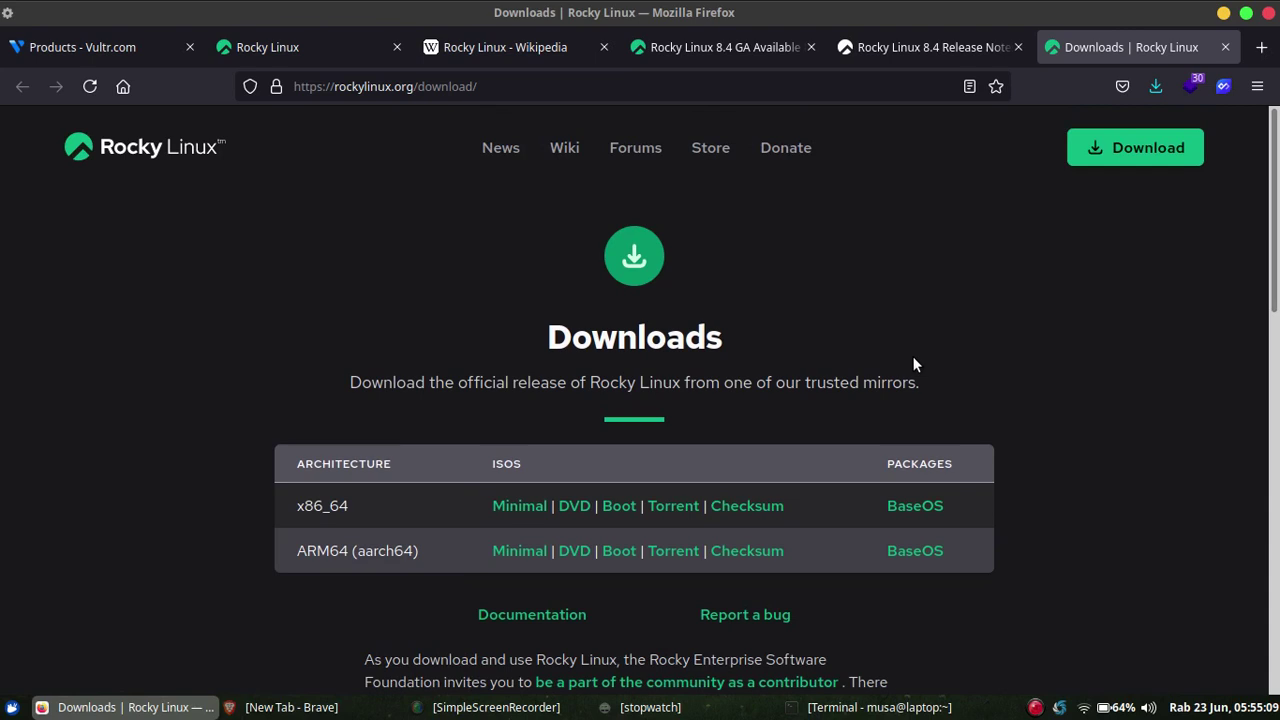
Check Vultr's ISO library, where Rocky-8.4-x86_64-minimal.iso is listed as Available.
{"action": "left_click", "coordinate": [123, 46]}
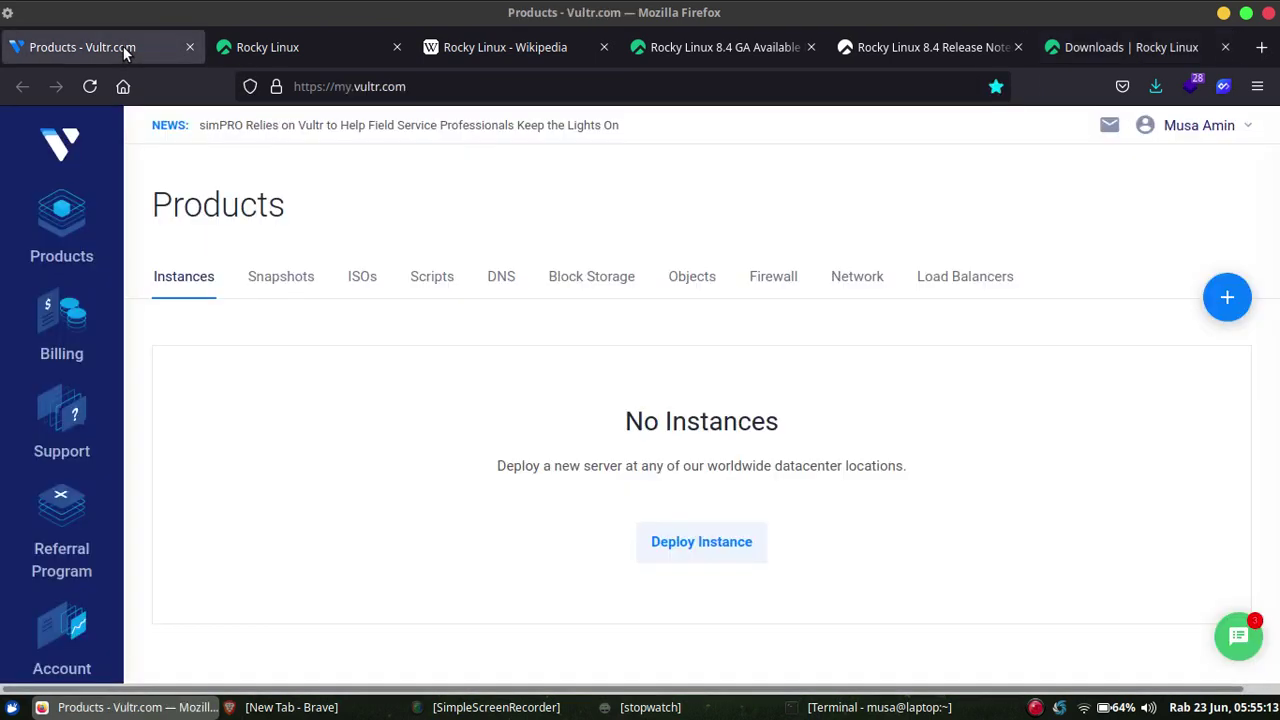
{"action": "left_click", "coordinate": [360, 274]}
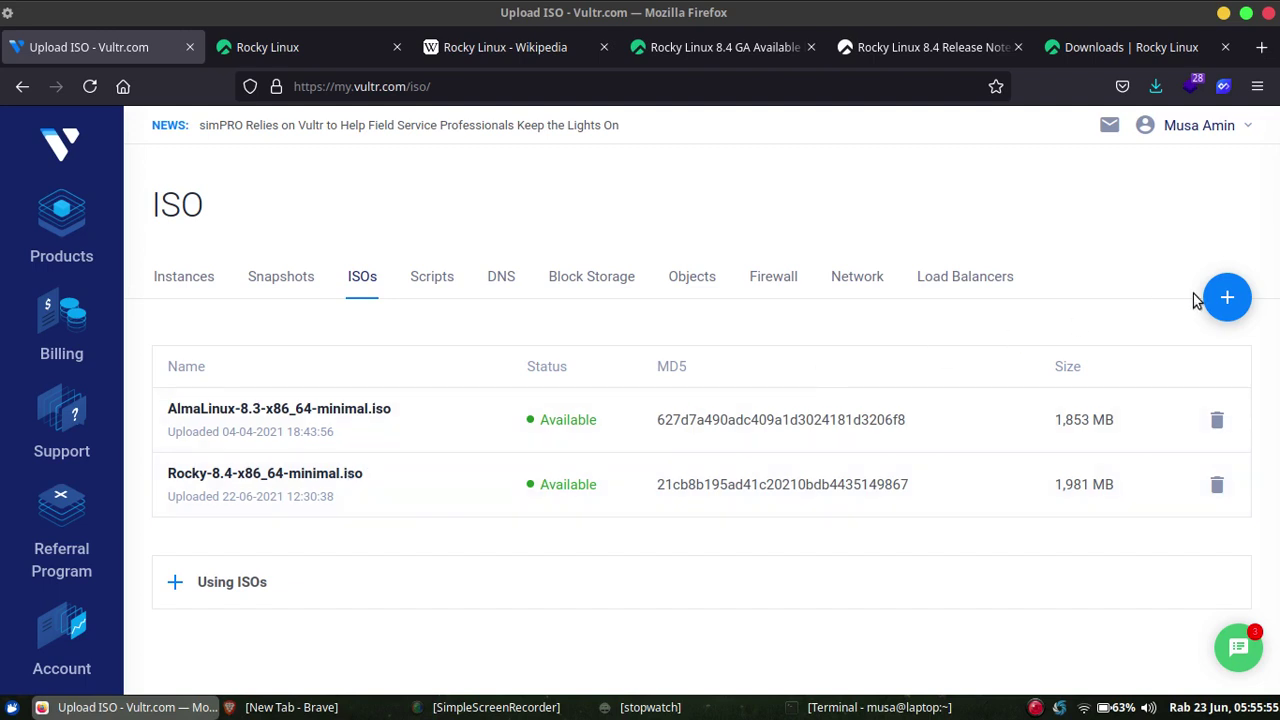
{"action": "left_click", "coordinate": [1227, 297]}
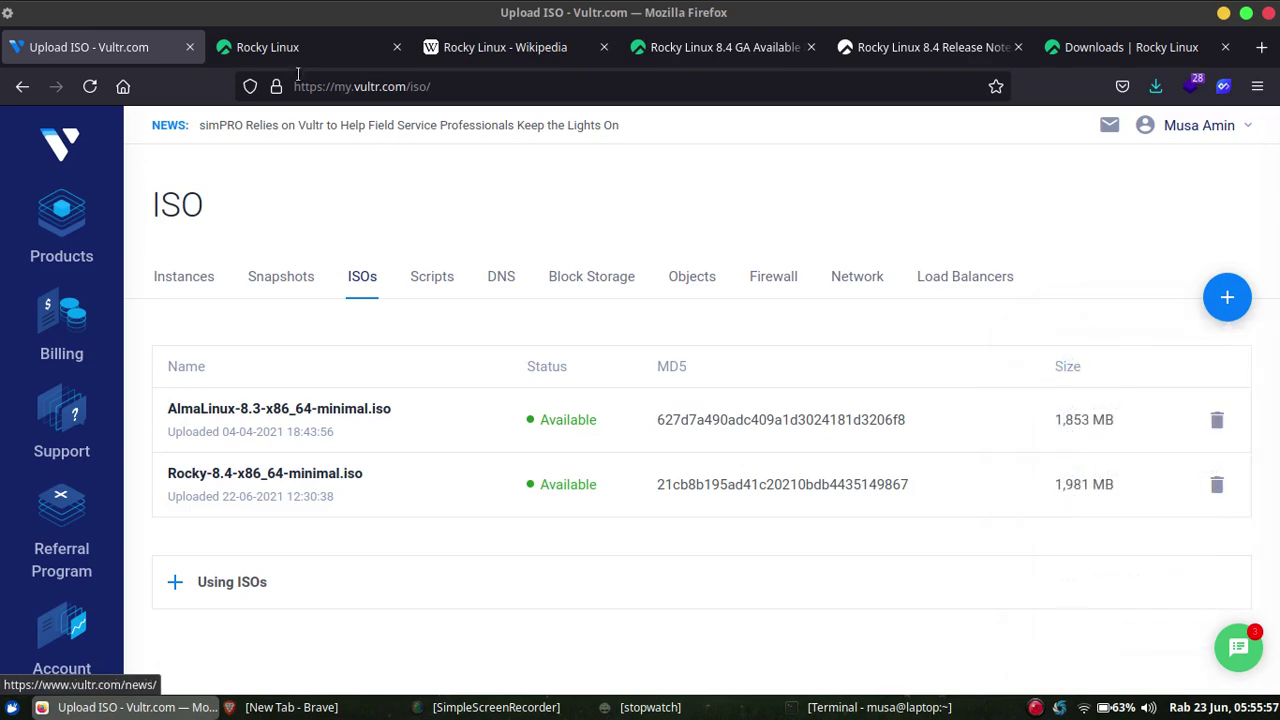
Copy the x86_64 Minimal ISO download link from rockylinux.org, then bring up Vultr's add menu.
{"action": "left_click", "coordinate": [294, 47]}
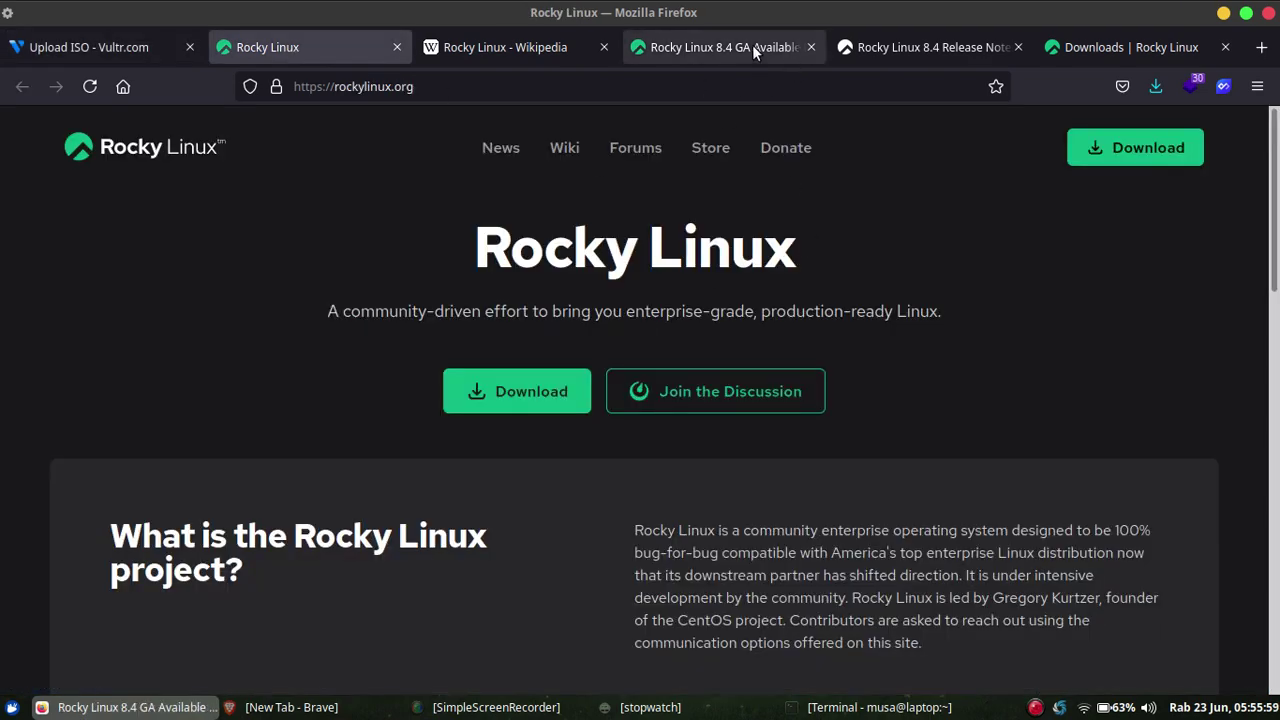
{"action": "left_click", "coordinate": [752, 44]}
{"action": "left_click", "coordinate": [1137, 47]}
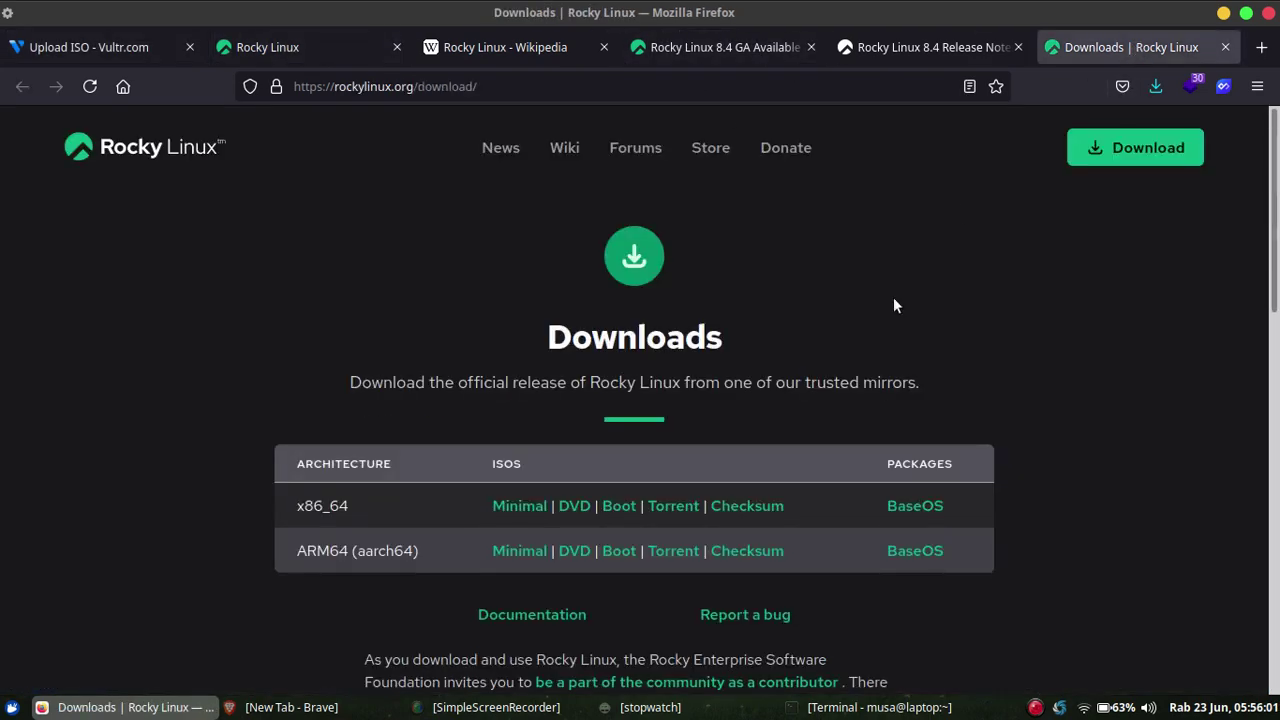
{"action": "right_click", "coordinate": [532, 508]}
{"action": "left_click", "coordinate": [560, 345]}
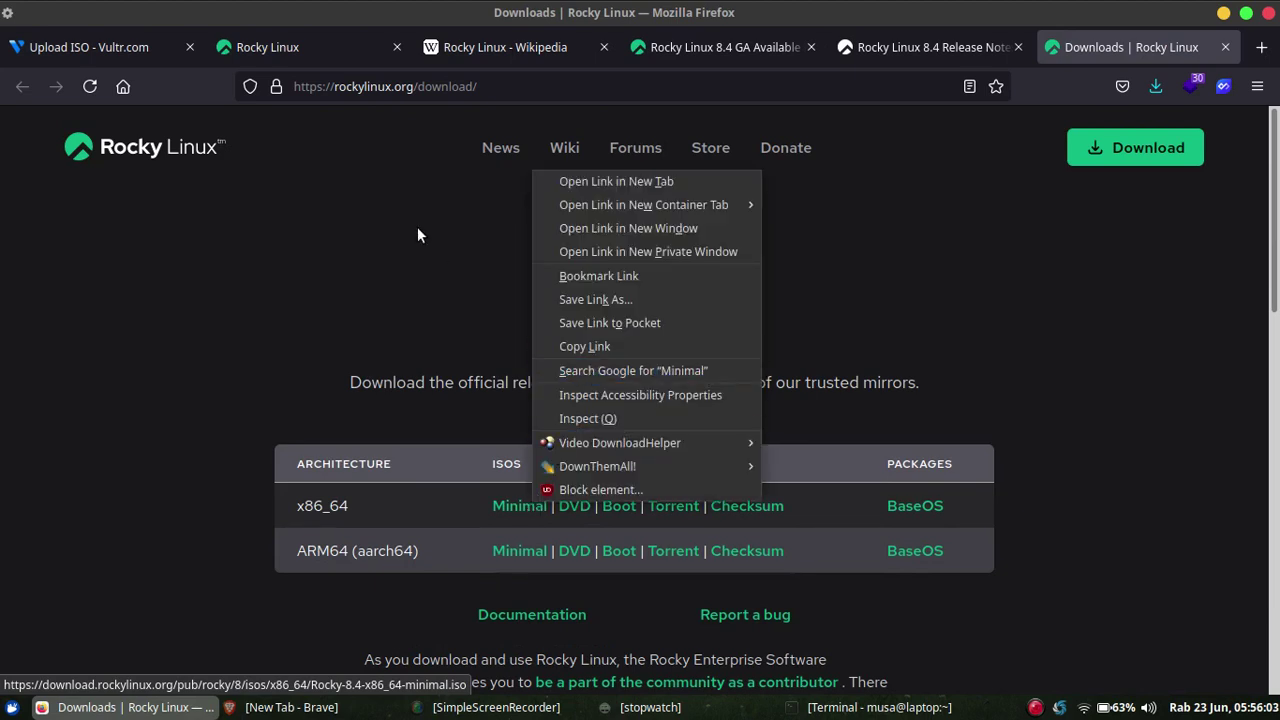
{"action": "left_click", "coordinate": [118, 54]}
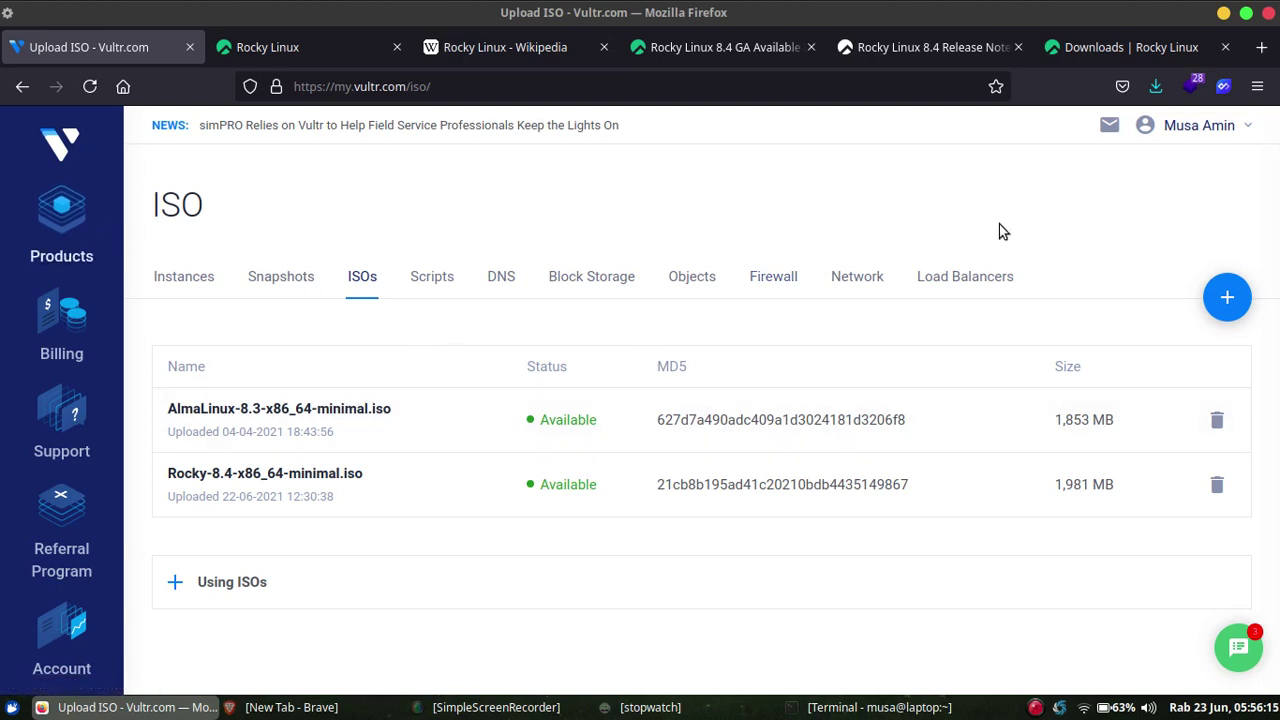
{"action": "left_click", "coordinate": [1226, 297]}
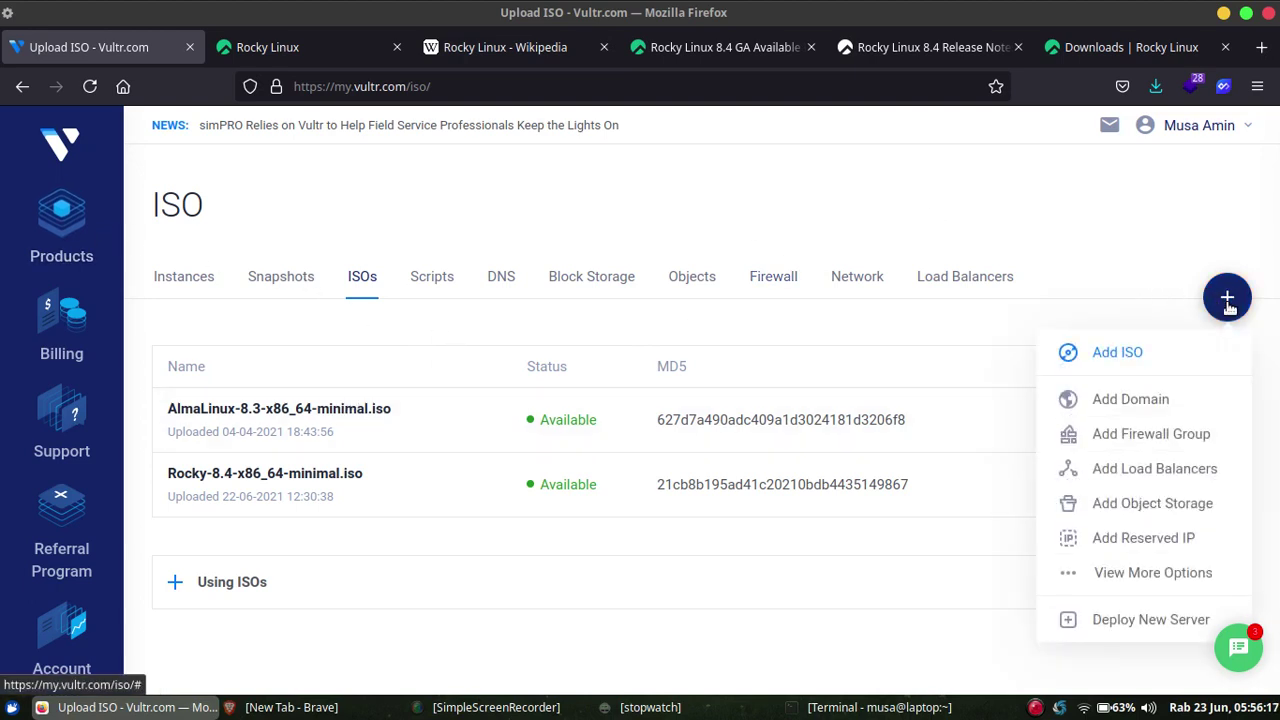
Start a new server deployment in Singapore booting from the uploaded Rocky-8.4 ISO.
{"action": "left_click", "coordinate": [1139, 622]}
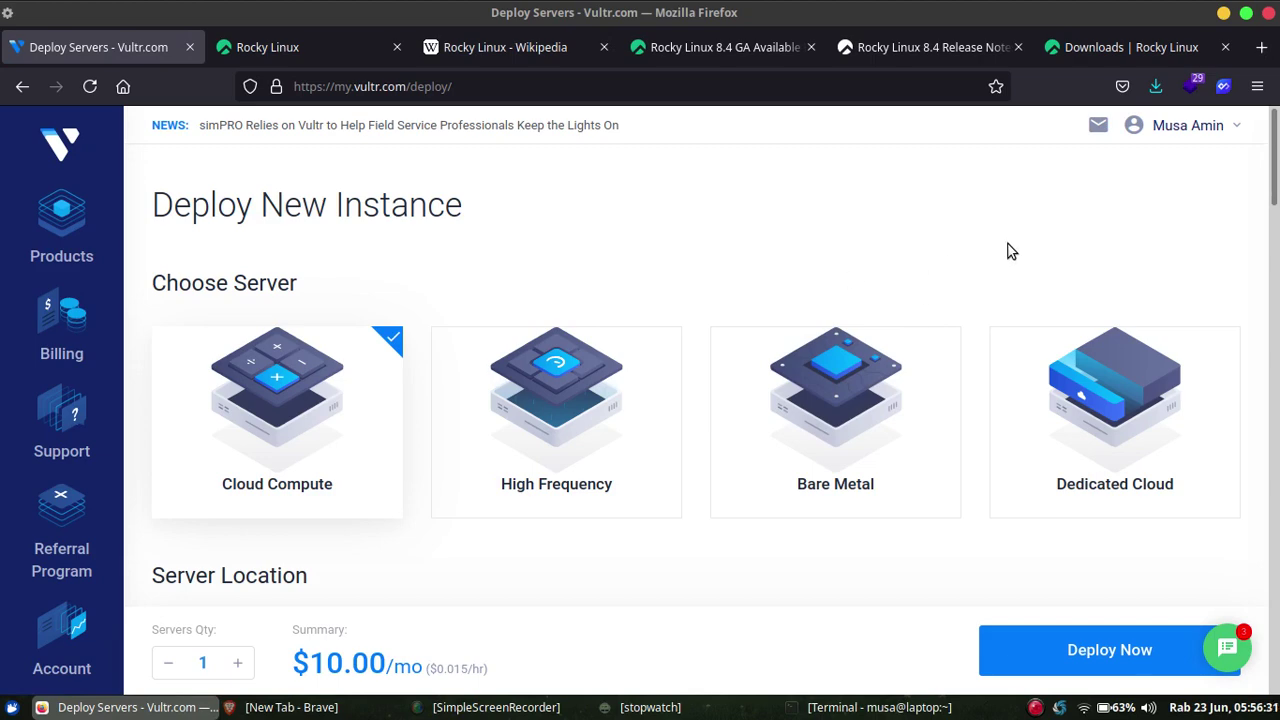
{"action": "scroll", "coordinate": [1276, 195], "scroll_direction": "down", "scroll_amount": 1}
{"action": "scroll", "coordinate": [936, 328], "scroll_direction": "down", "scroll_amount": 3}
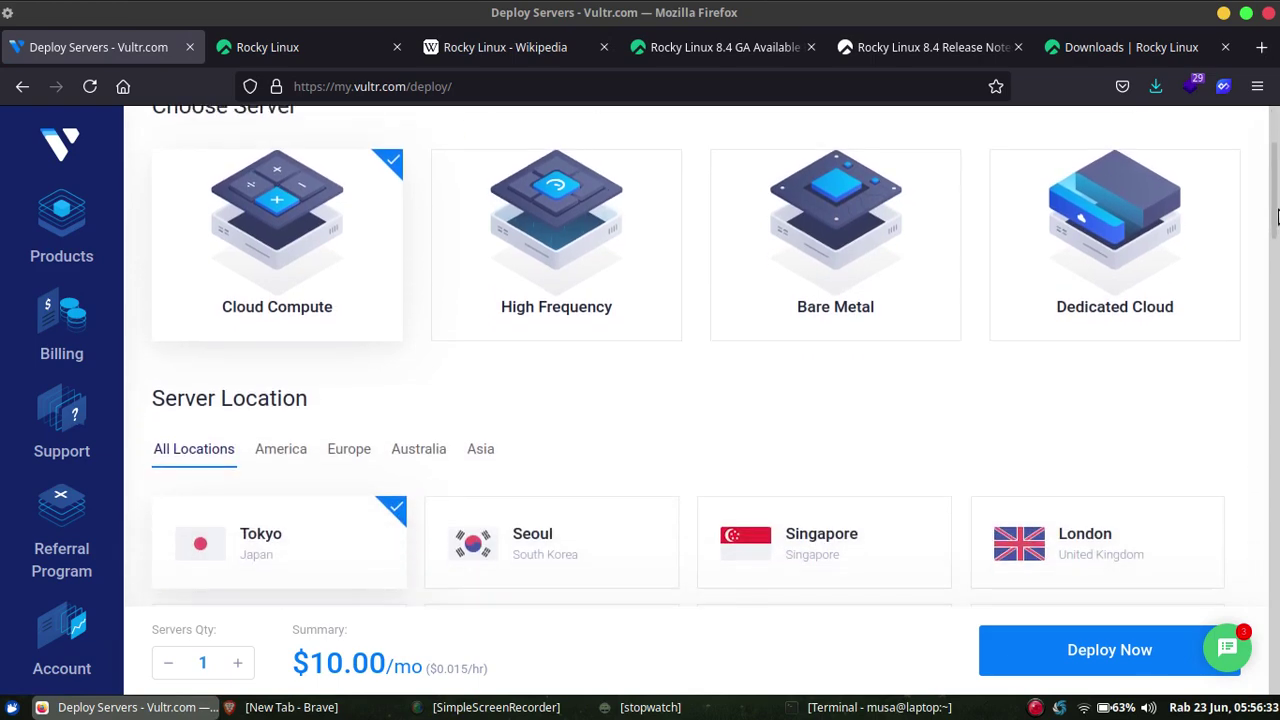
{"action": "left_click", "coordinate": [936, 328]}
{"action": "left_click_drag", "start_coordinate": [1276, 230], "coordinate": [1276, 370]}
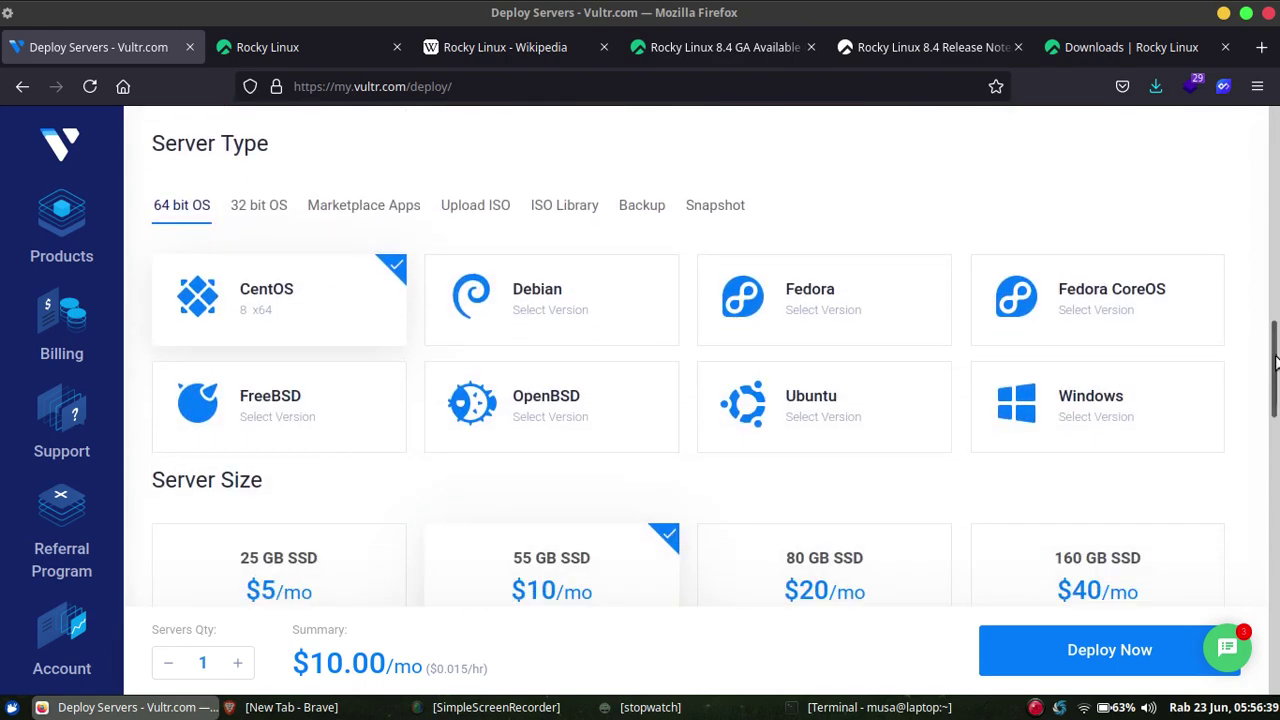
{"action": "left_click", "coordinate": [500, 210]}
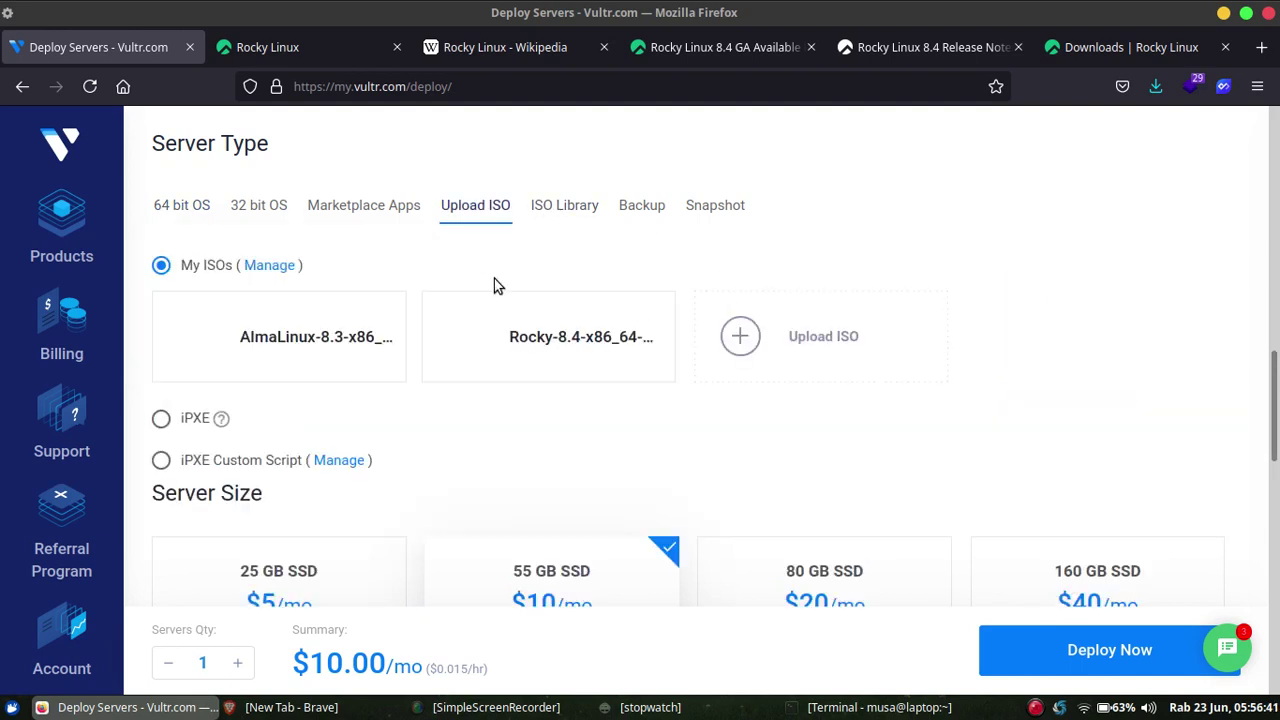
{"action": "left_click", "coordinate": [589, 340]}
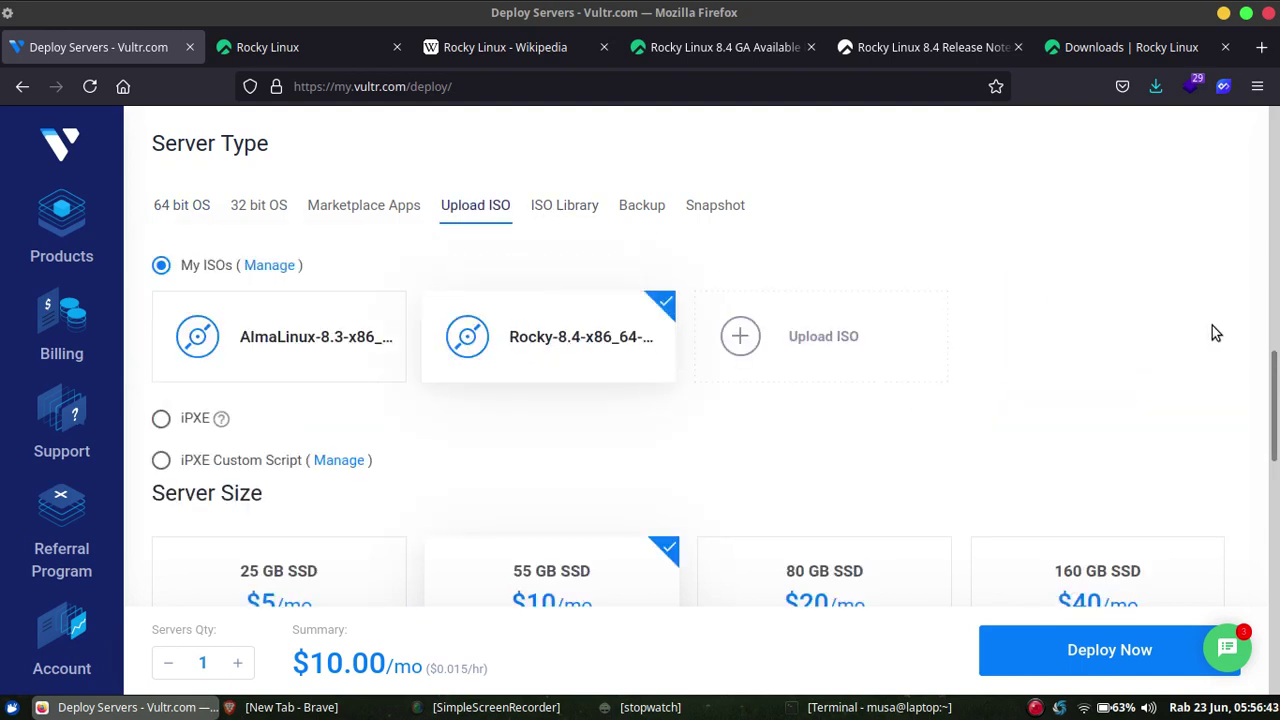
Pick the $5/mo 25 GB size, set hostname and label to rocky, and deploy.
{"action": "left_click_drag", "start_coordinate": [1275, 390], "coordinate": [1277, 455]}
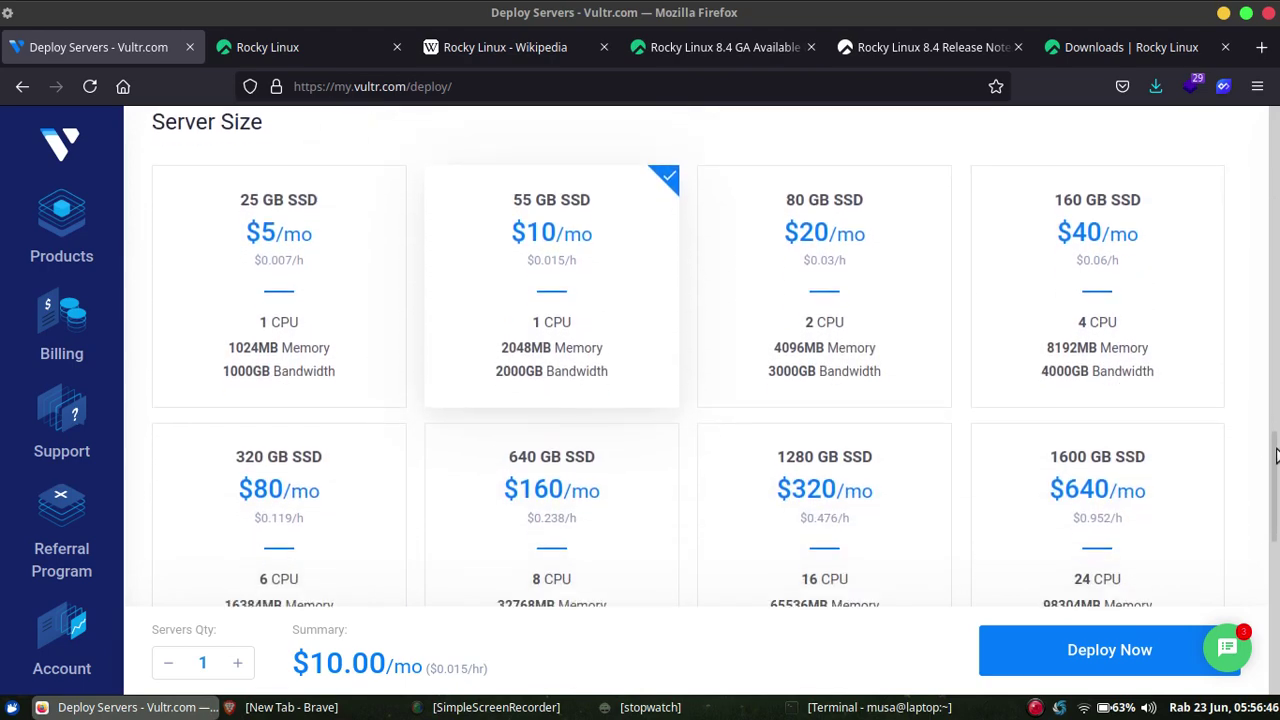
{"action": "left_click", "coordinate": [309, 257]}
{"action": "left_click_drag", "start_coordinate": [1272, 451], "coordinate": [1277, 593]}
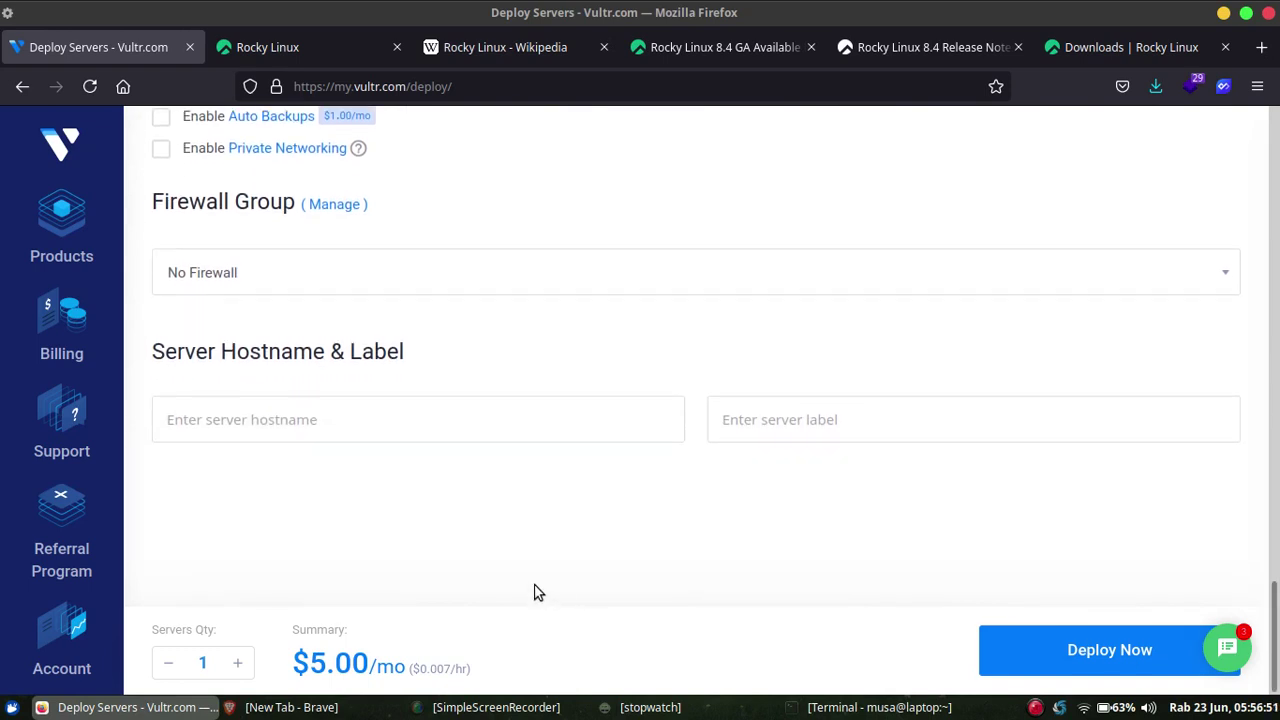
{"action": "left_click", "coordinate": [457, 432]}
{"action": "type", "text": "rck"}
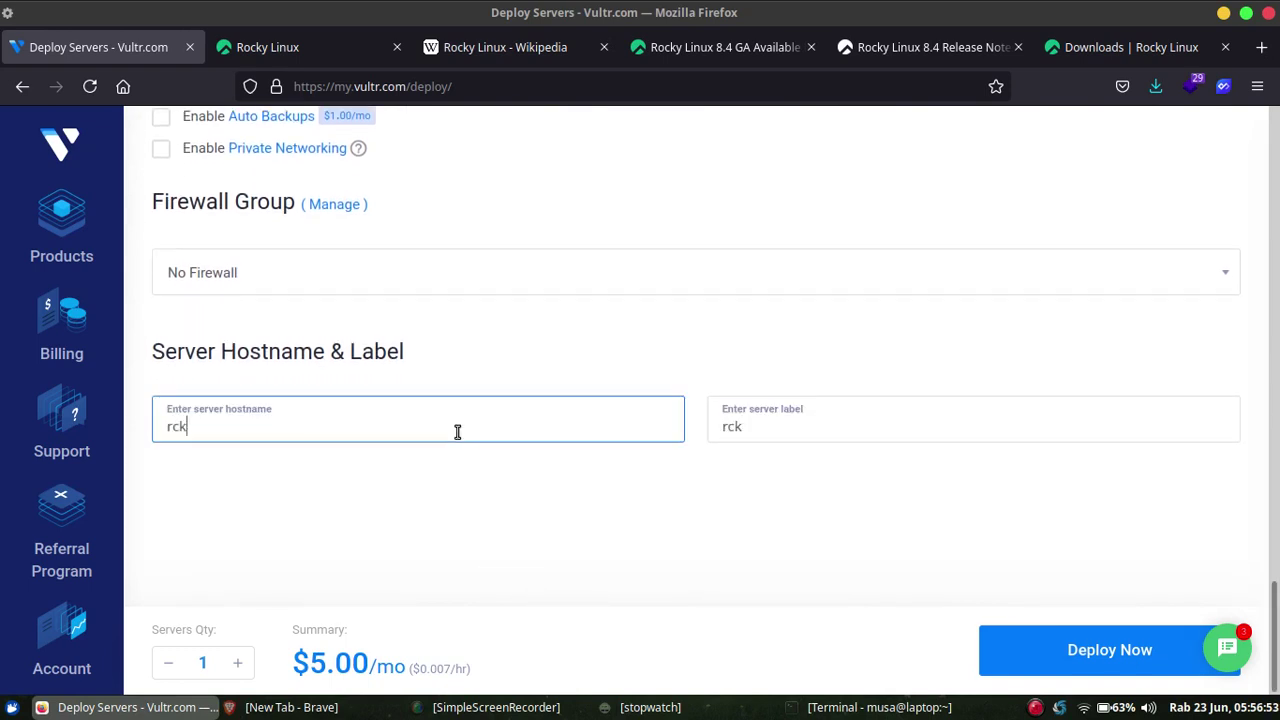
{"action": "key", "text": "BackSpace"}
{"action": "key", "text": "BackSpace"}
{"action": "type", "text": "ock"}
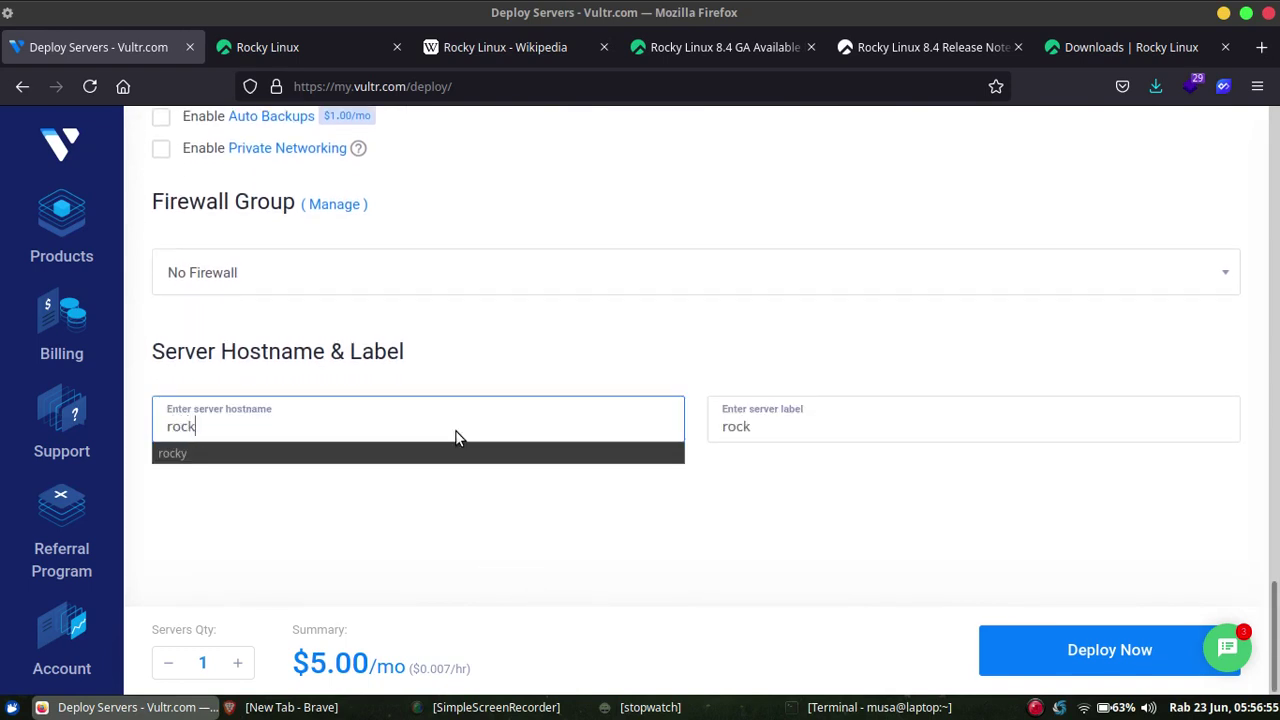
{"action": "left_click", "coordinate": [460, 453]}
{"action": "left_click", "coordinate": [802, 421]}
{"action": "type", "text": "y"}
{"action": "left_click", "coordinate": [759, 514]}
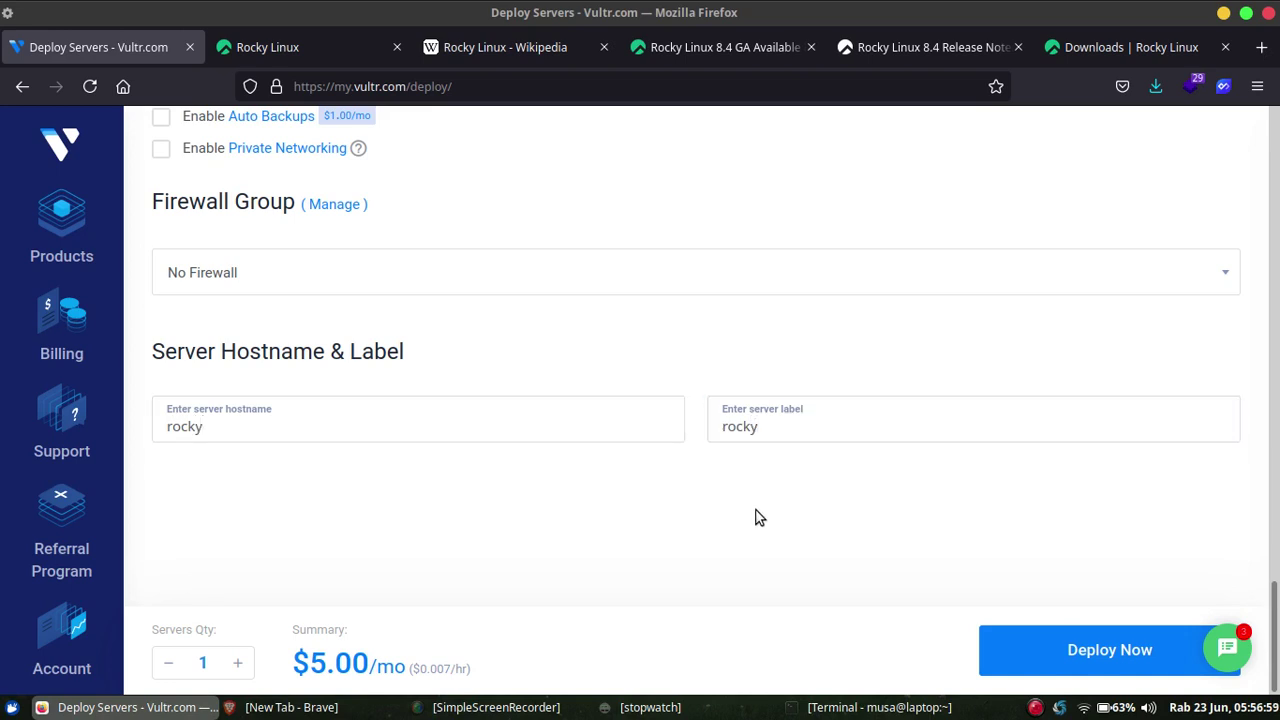
{"action": "left_click", "coordinate": [1025, 642]}
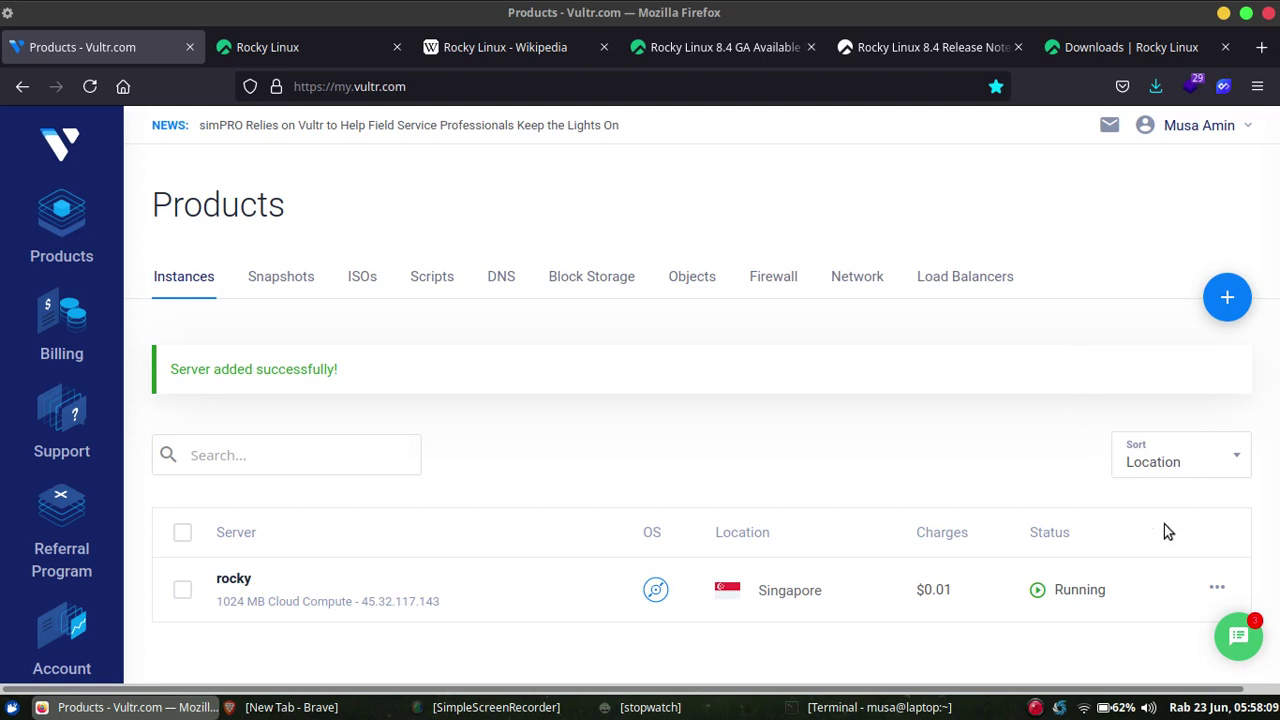
Try the rocky server's View Console action, then open the server's overview page.
{"action": "left_click", "coordinate": [1219, 589]}
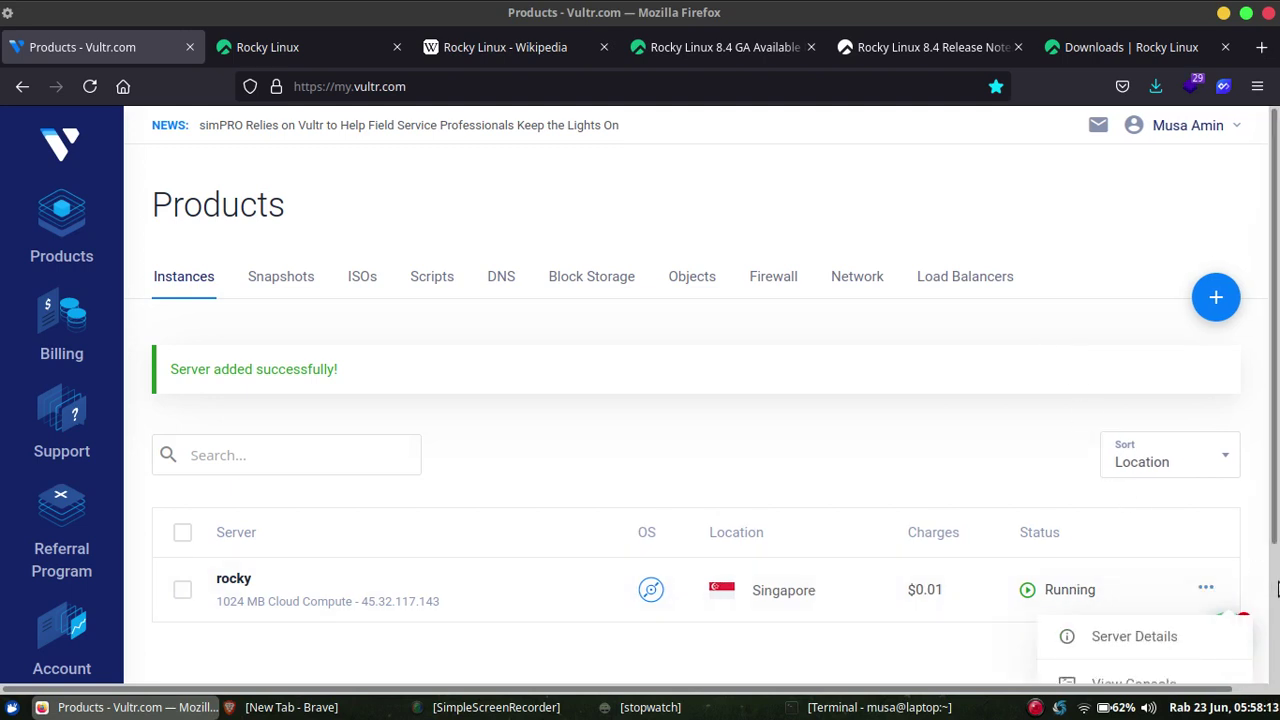
{"action": "scroll", "coordinate": [1277, 589], "scroll_direction": "down", "scroll_amount": 3}
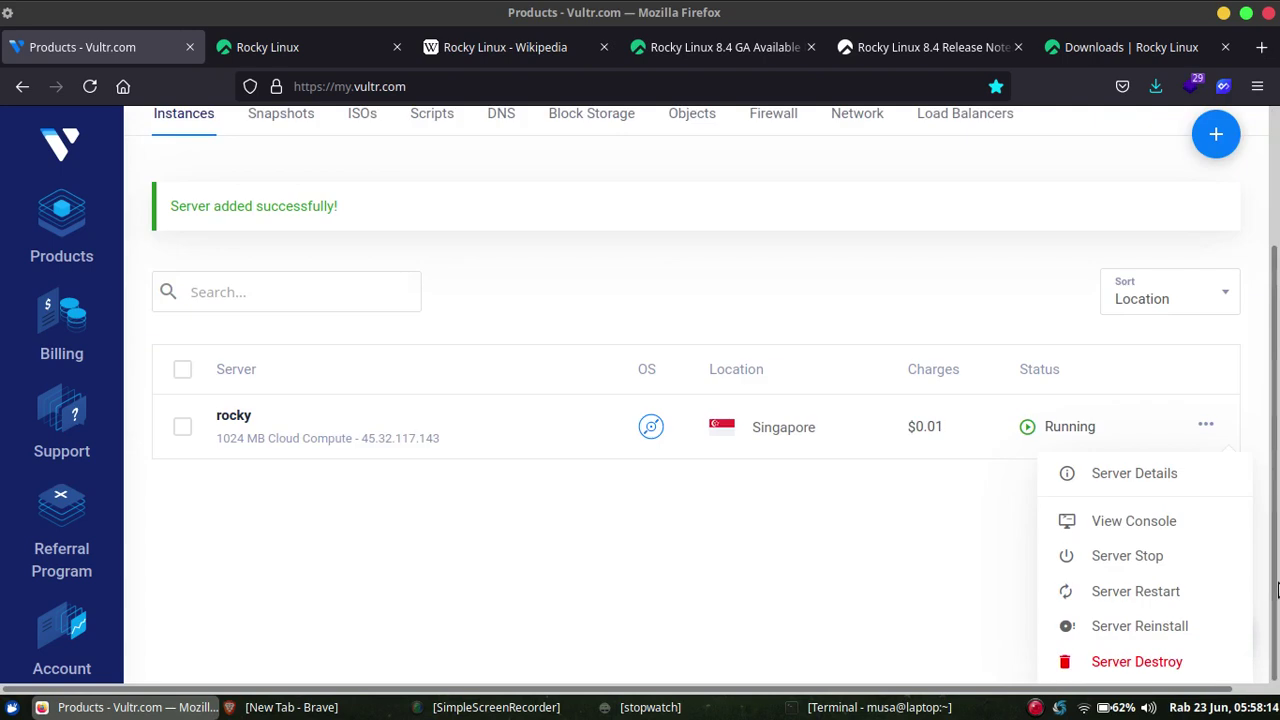
{"action": "left_click", "coordinate": [1142, 523]}
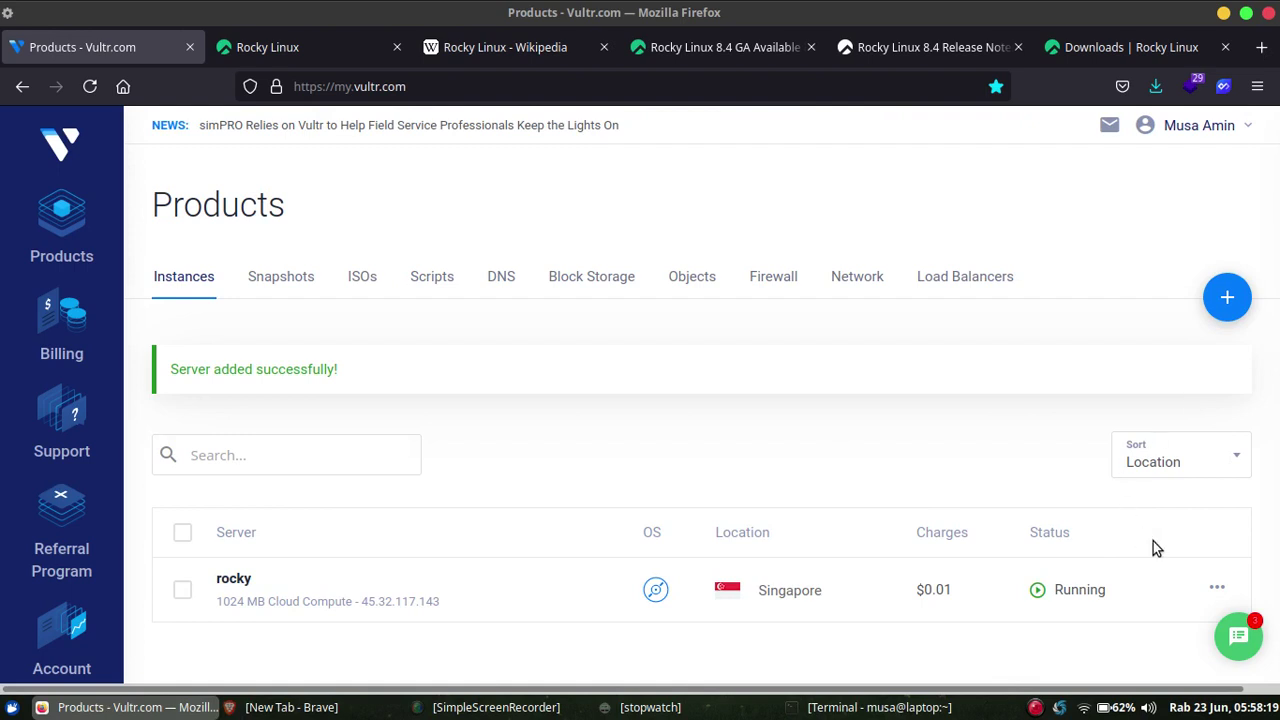
{"action": "left_click", "coordinate": [1219, 596]}
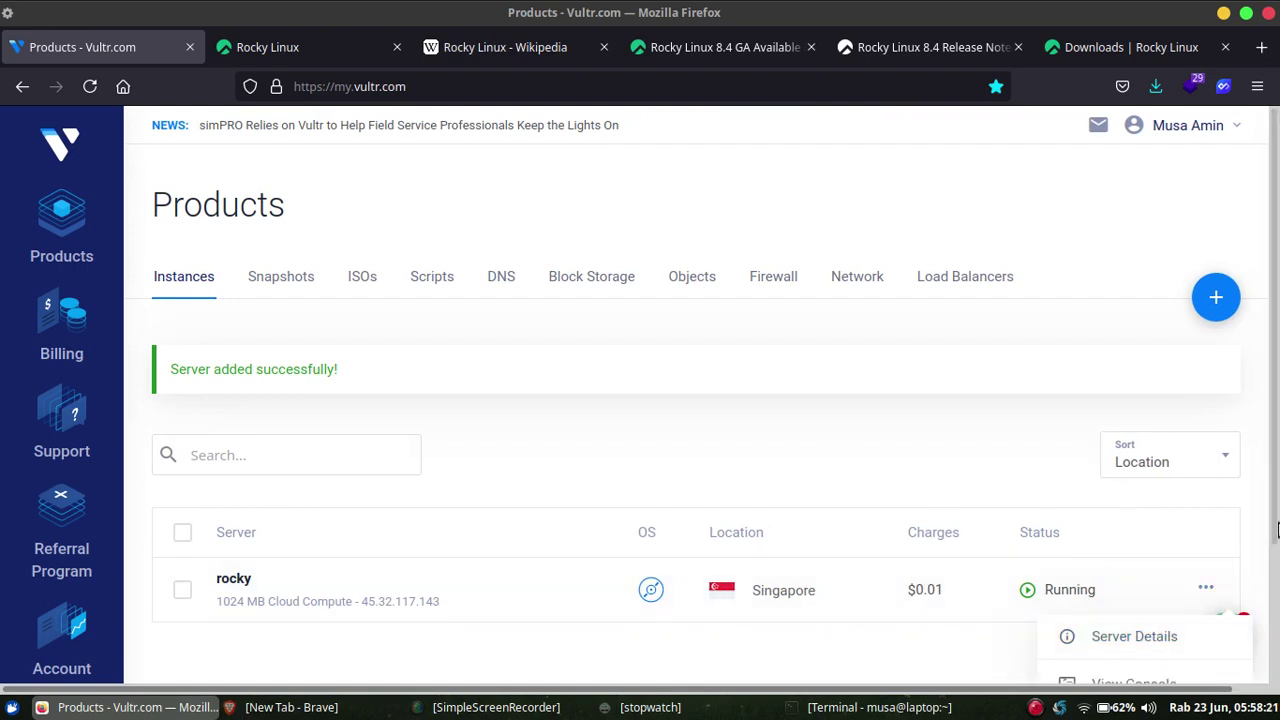
{"action": "scroll", "coordinate": [1275, 573], "scroll_direction": "down", "scroll_amount": 3}
{"action": "scroll", "coordinate": [1275, 573], "scroll_direction": "down", "scroll_amount": 1}
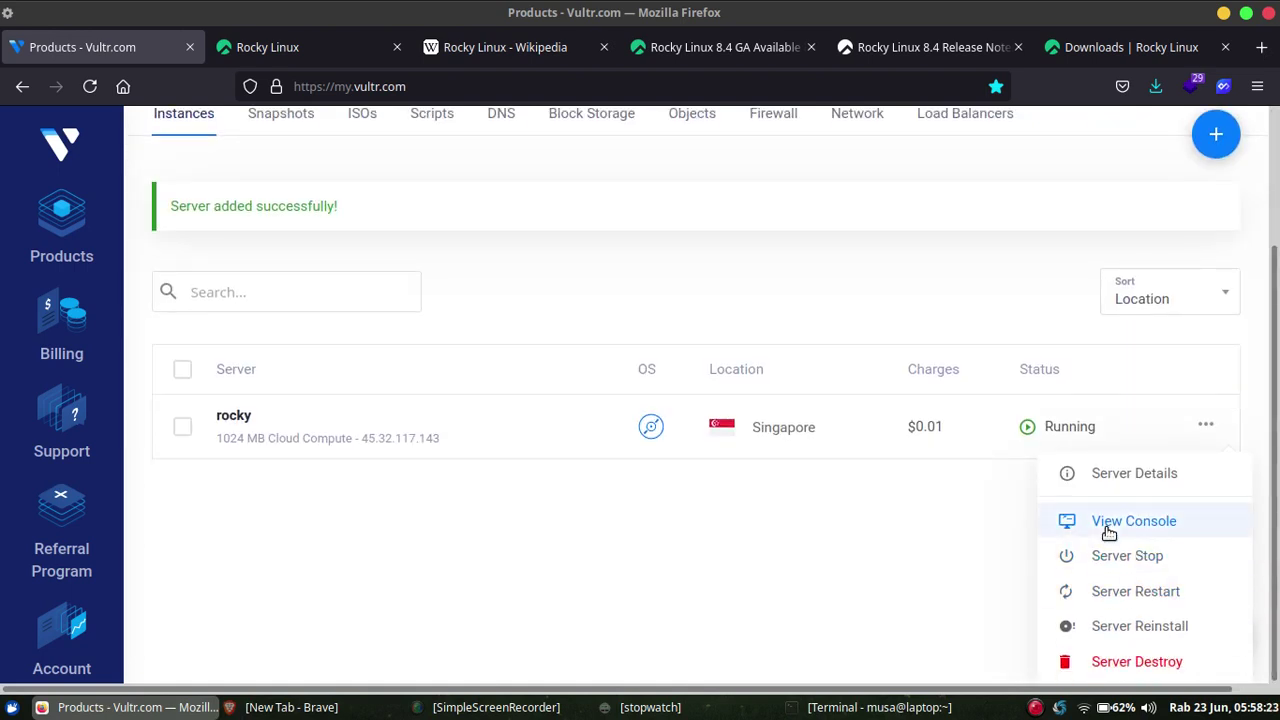
{"action": "left_click", "coordinate": [1108, 529]}
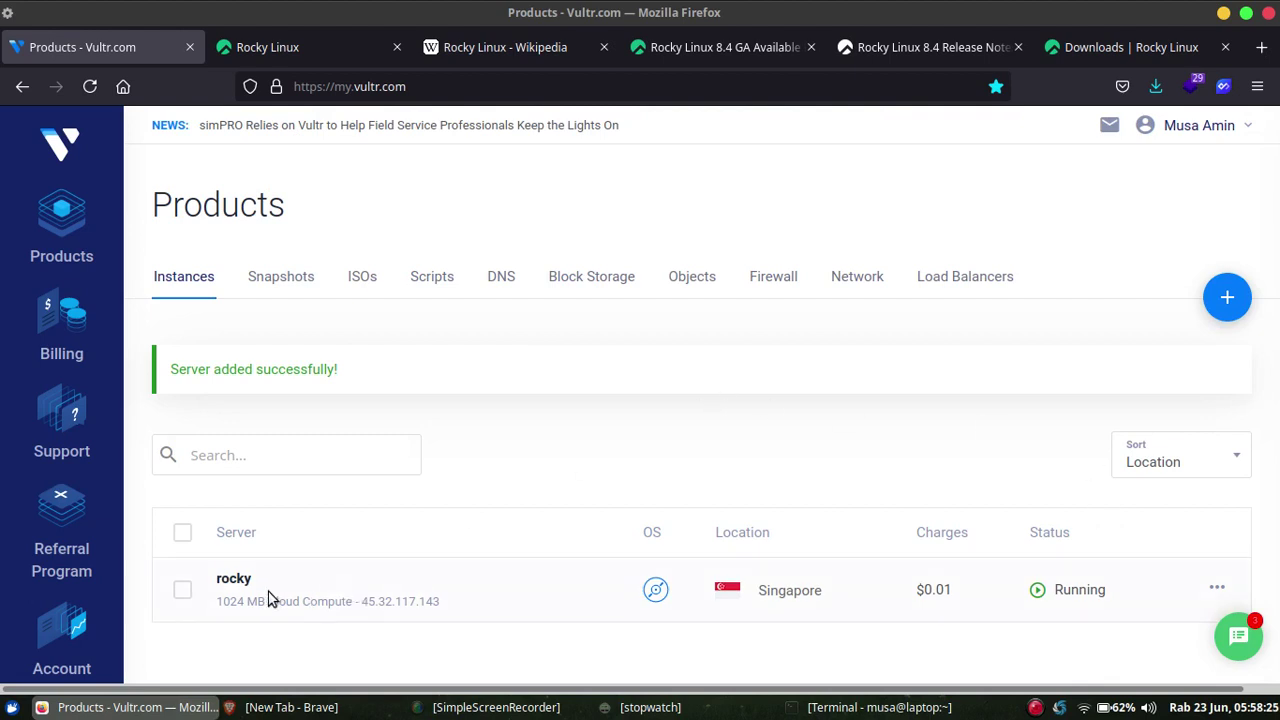
{"action": "left_click", "coordinate": [233, 580]}
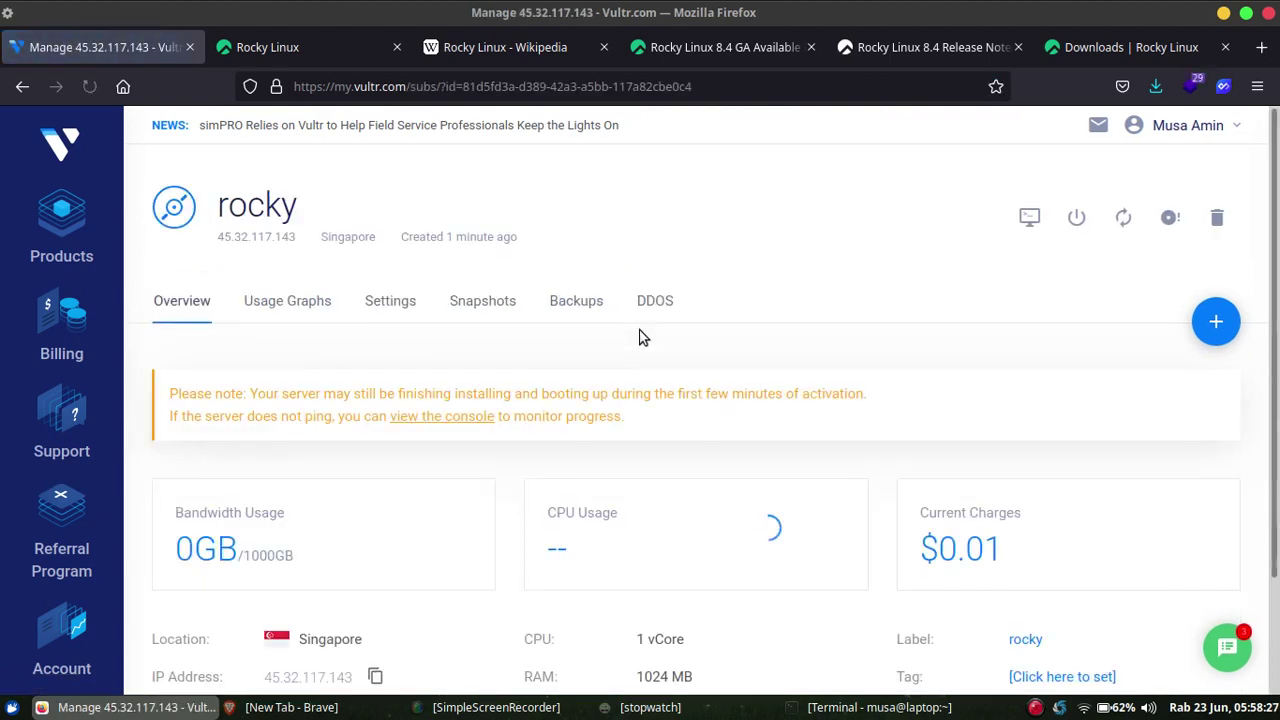
Open the rocky server's console full-screen and boot the installer without waiting.
{"action": "left_click", "coordinate": [1030, 220]}
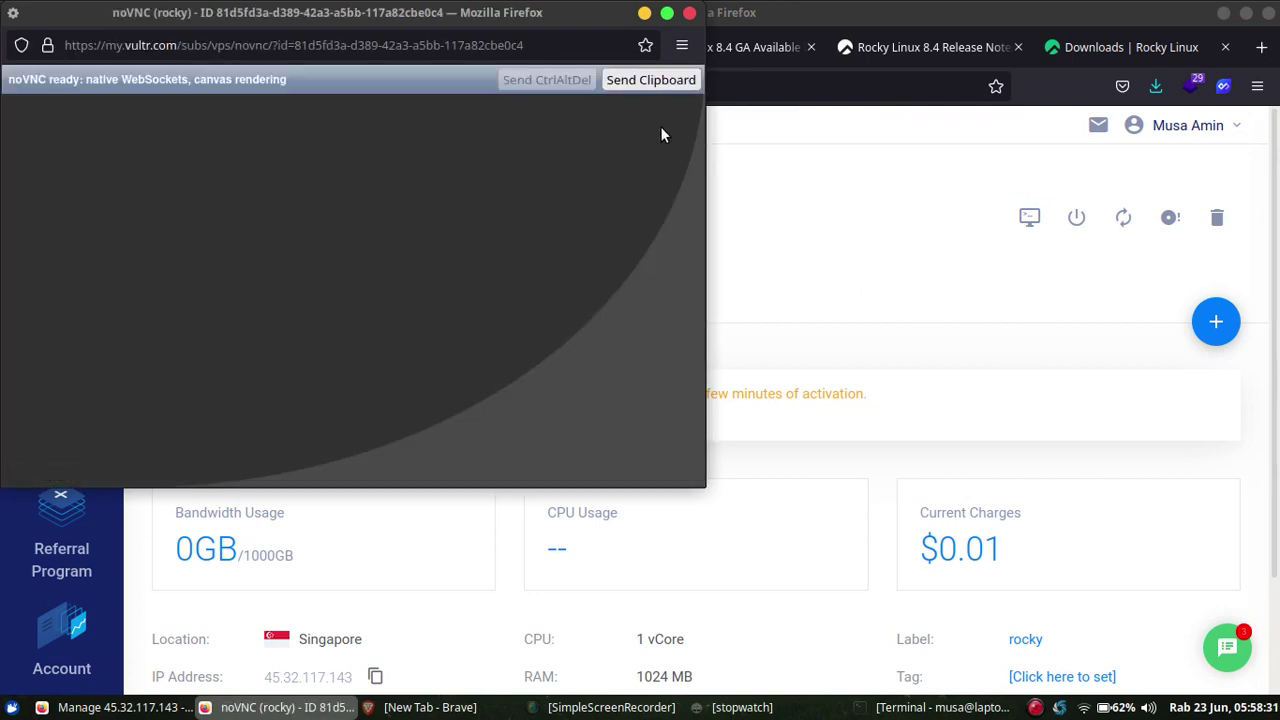
{"action": "left_click", "coordinate": [667, 13]}
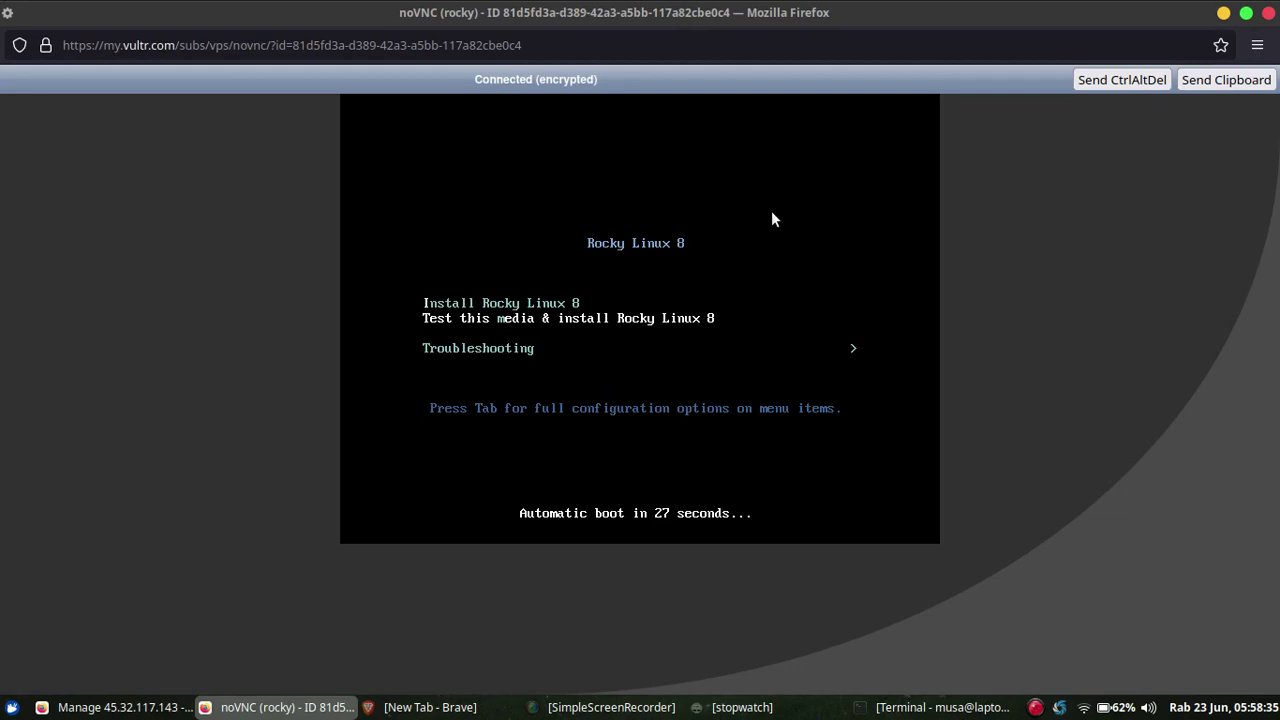
{"action": "key", "text": "Return"}
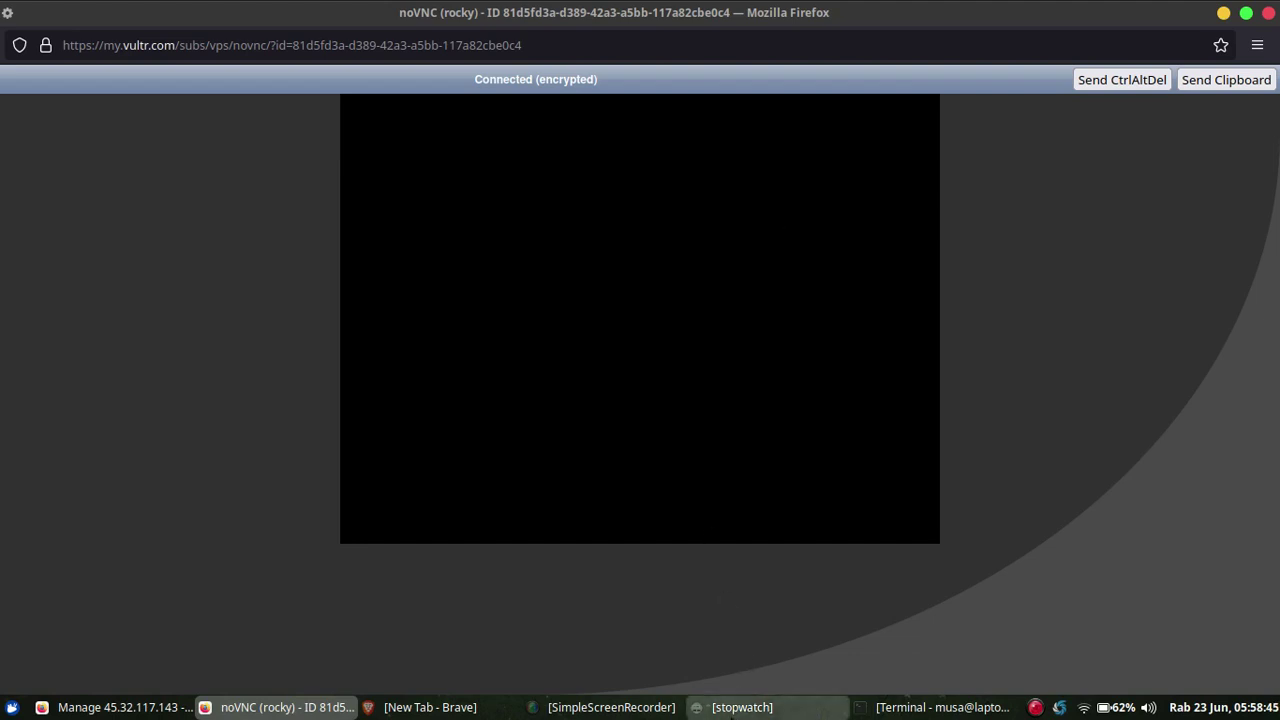
Record the stopwatch total, reset it to zero and start it running.
{"action": "left_click", "coordinate": [742, 707]}
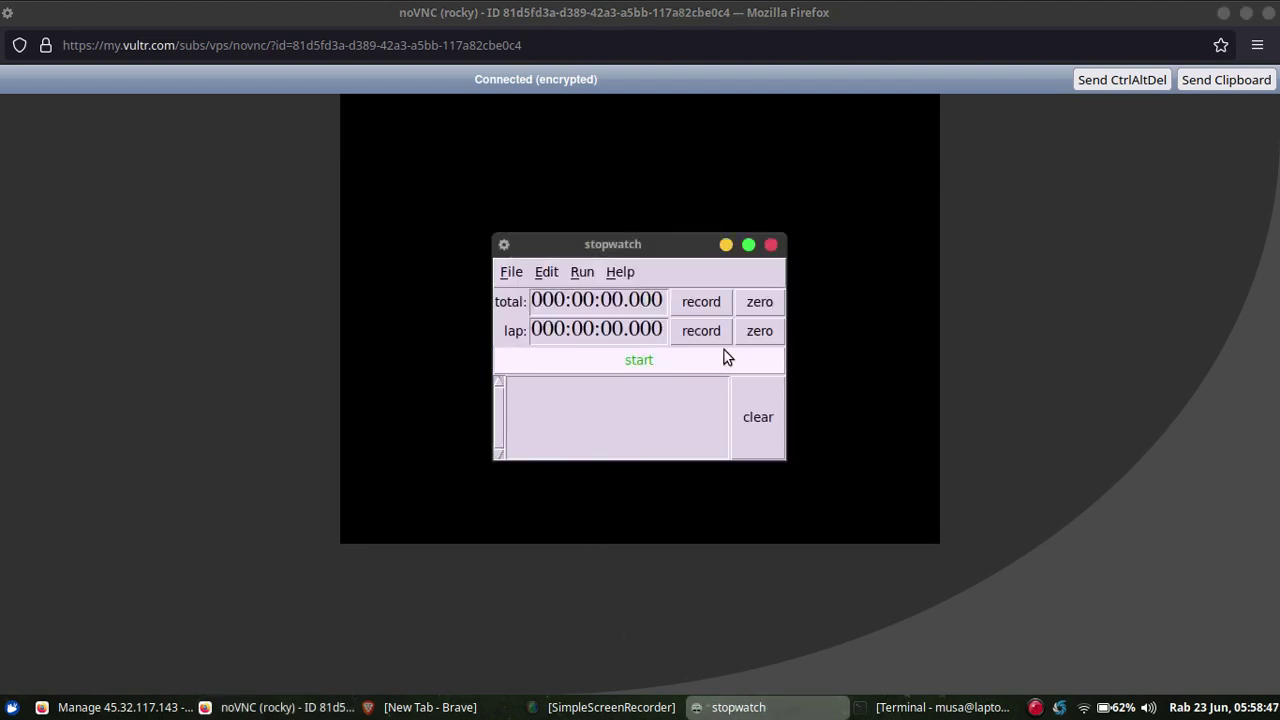
{"action": "left_click", "coordinate": [689, 310]}
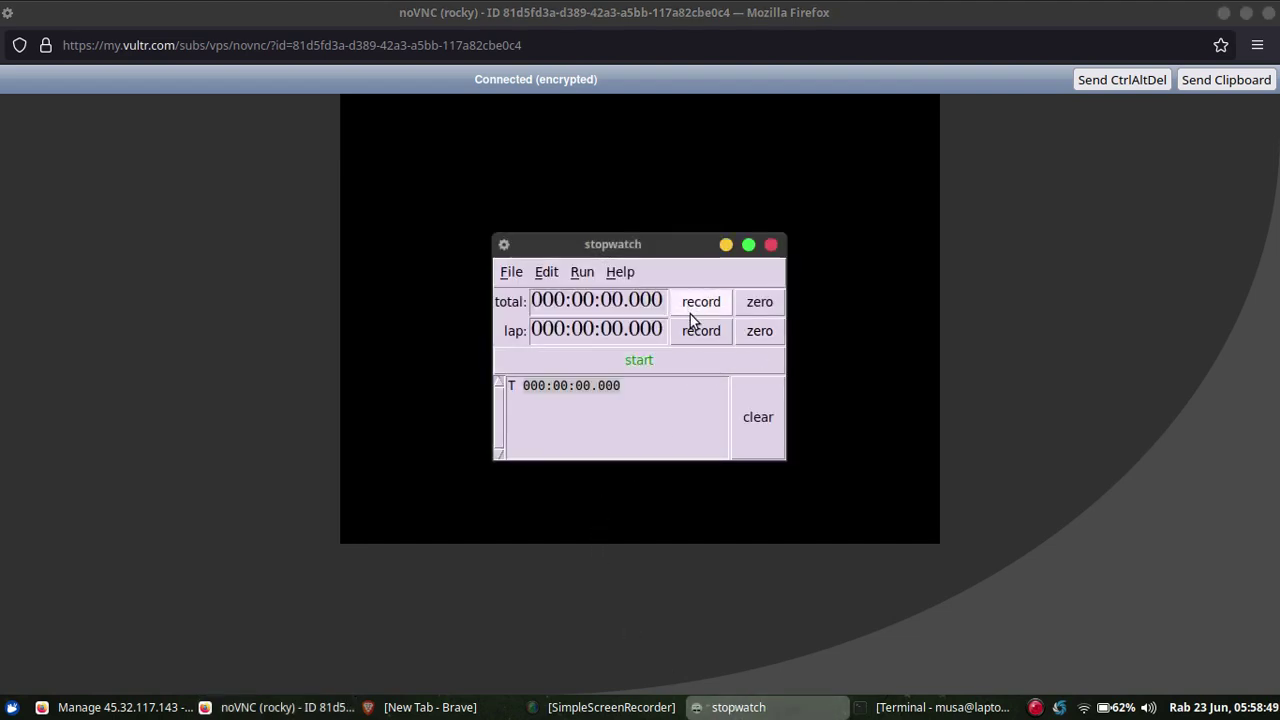
{"action": "left_click", "coordinate": [752, 418]}
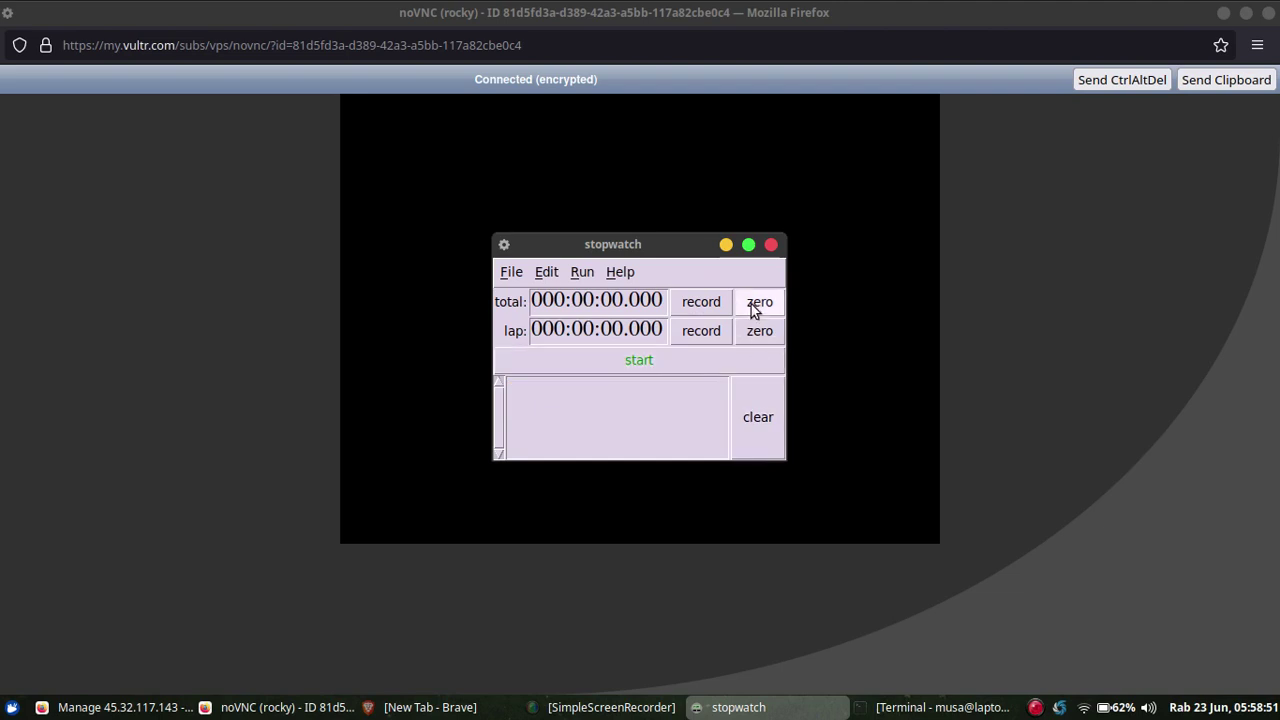
{"action": "left_click", "coordinate": [694, 366]}
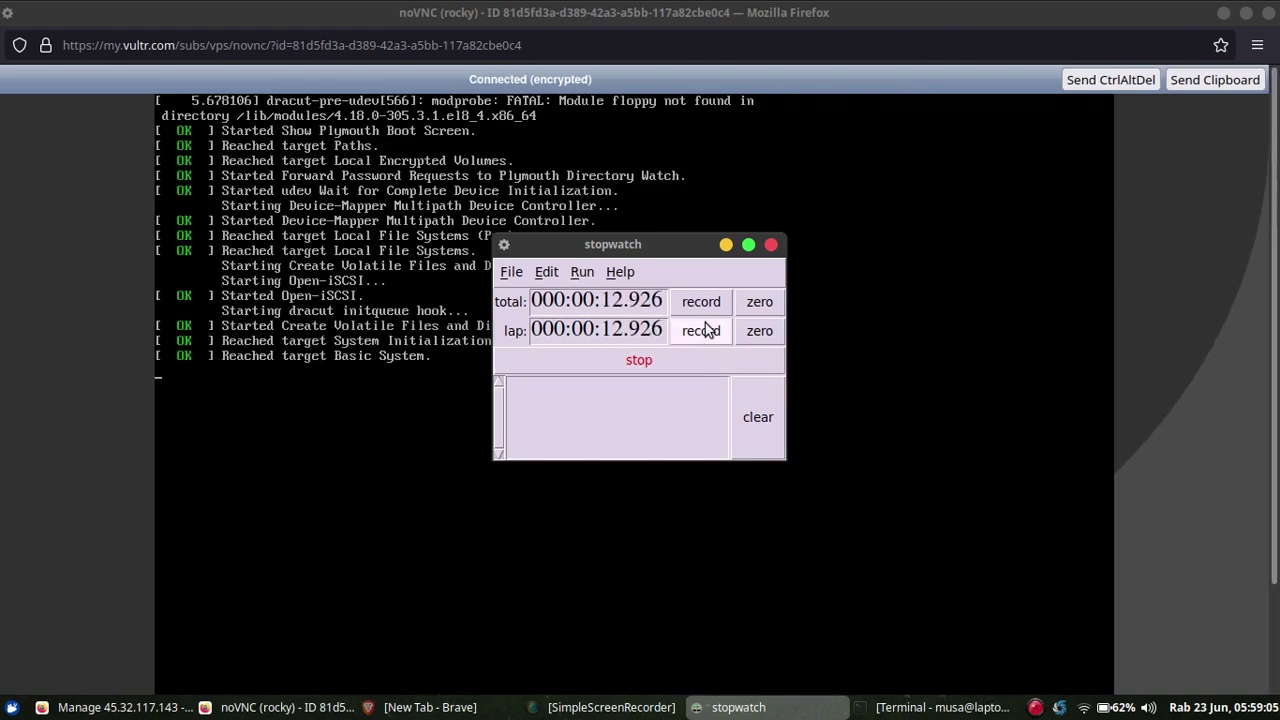
Move the stopwatch aside and scroll the console into view while the ISO media check runs.
{"action": "left_click", "coordinate": [722, 246]}
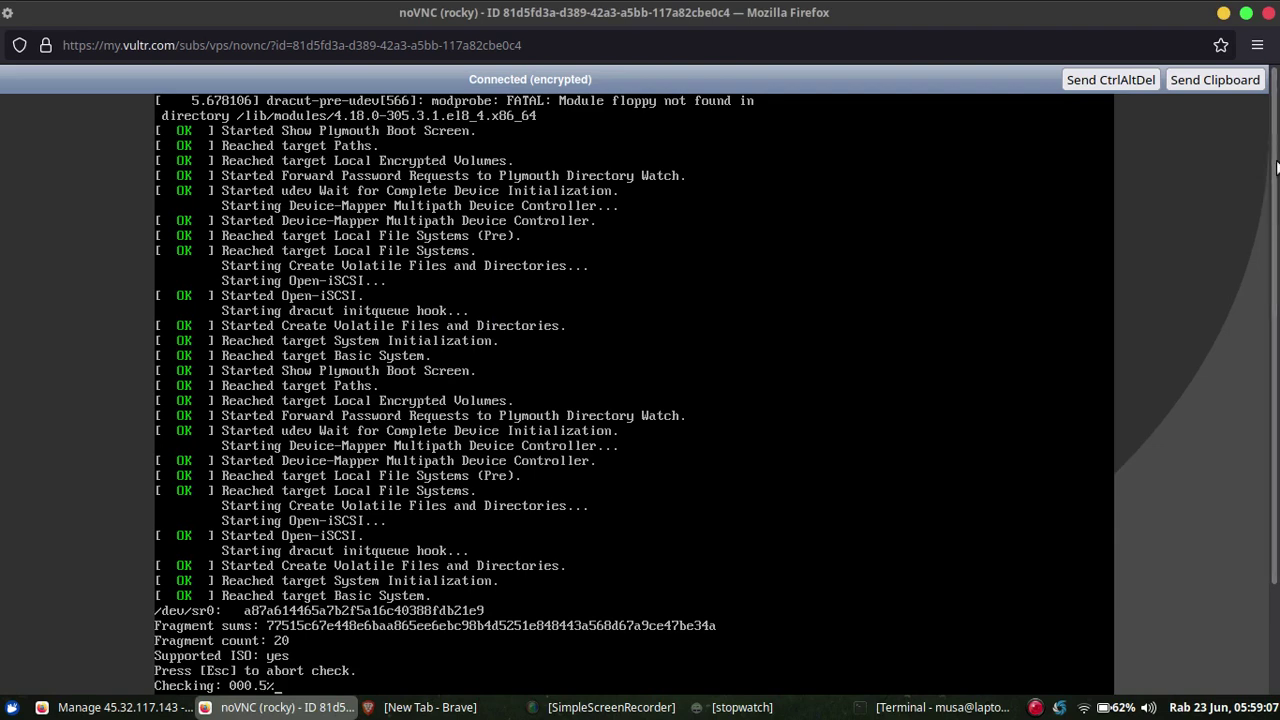
{"action": "scroll", "coordinate": [600, 500], "scroll_direction": "down", "scroll_amount": 2}
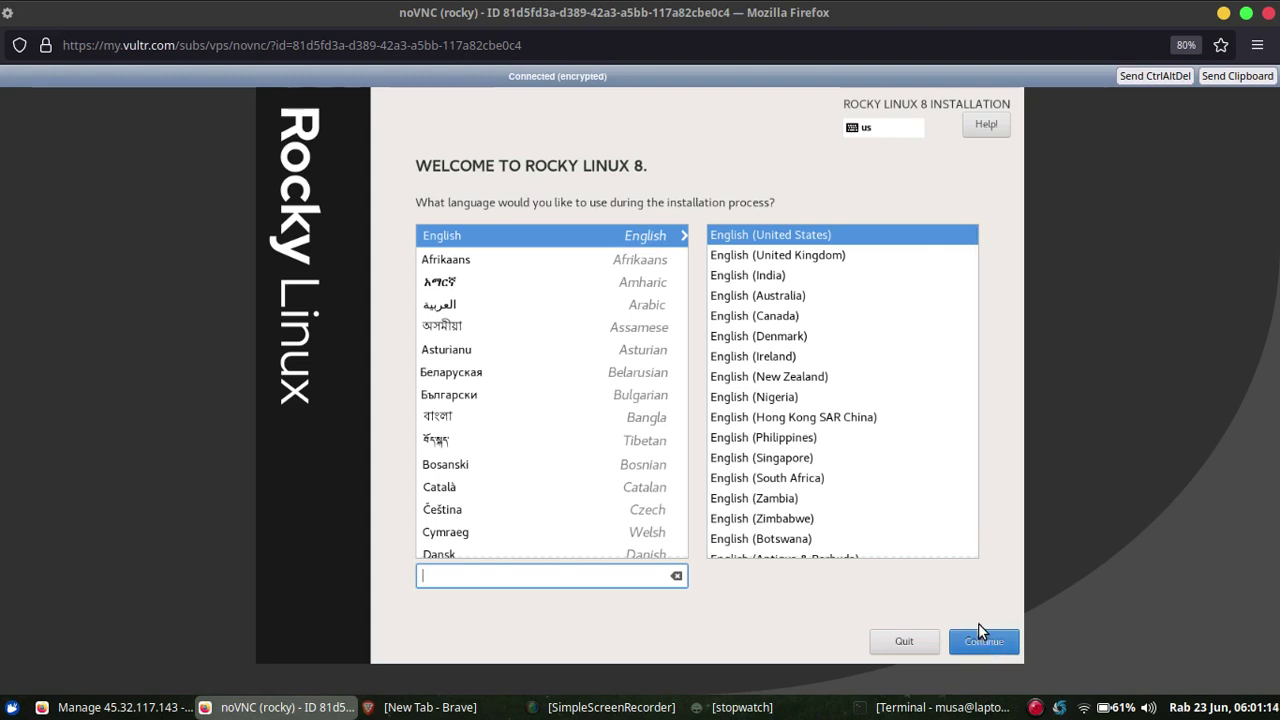
Keep English (United States) and set the time zone to Asia/Jakarta.
{"action": "left_click", "coordinate": [978, 648]}
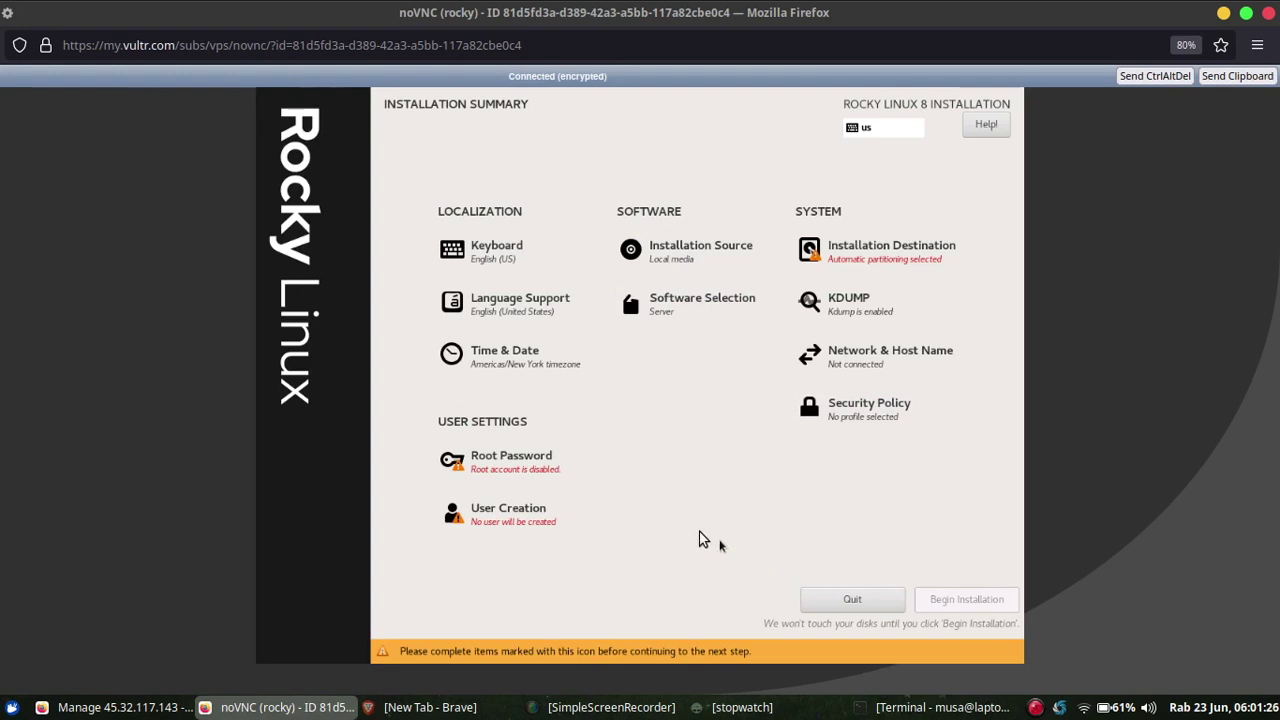
{"action": "left_click", "coordinate": [533, 369]}
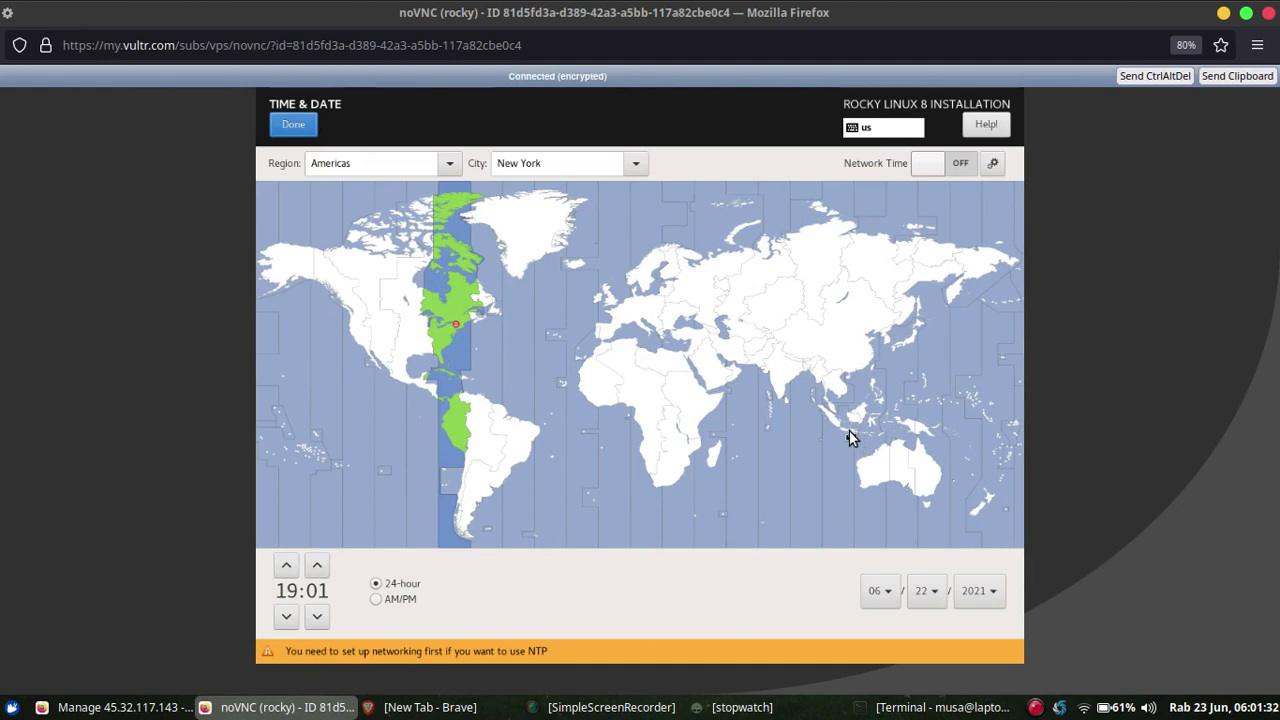
{"action": "left_click", "coordinate": [849, 437]}
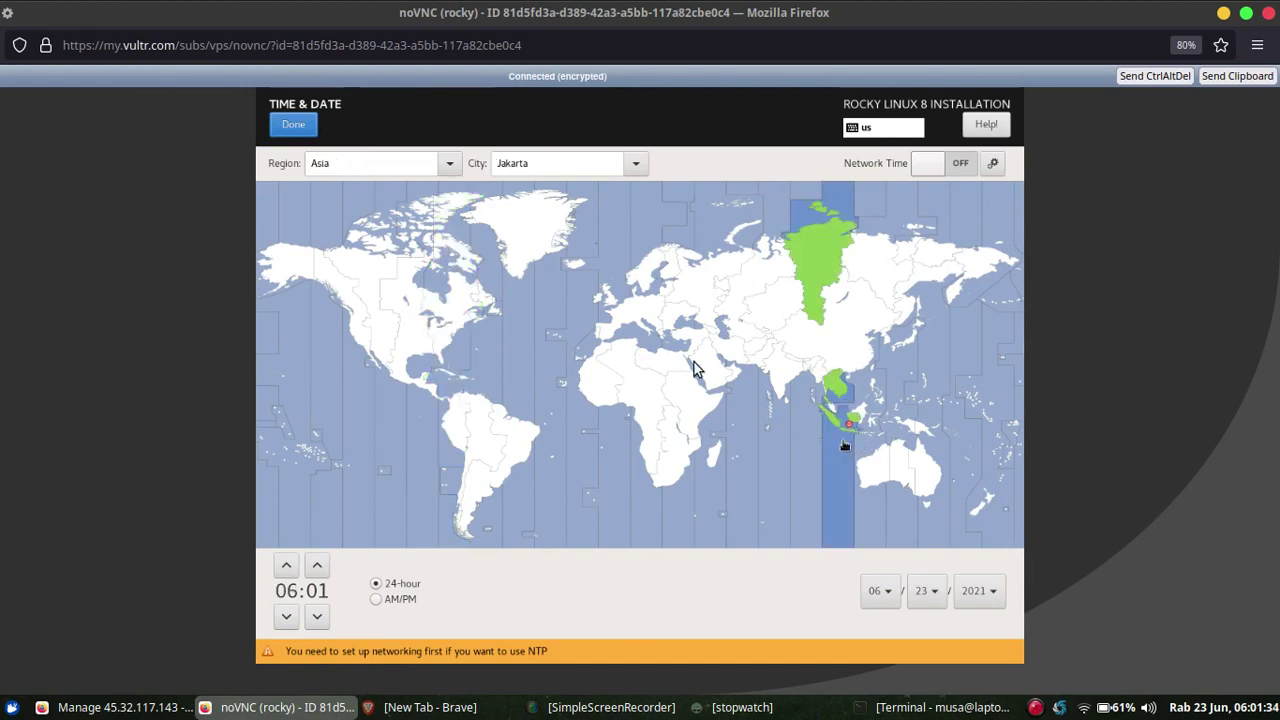
{"action": "left_click", "coordinate": [293, 126]}
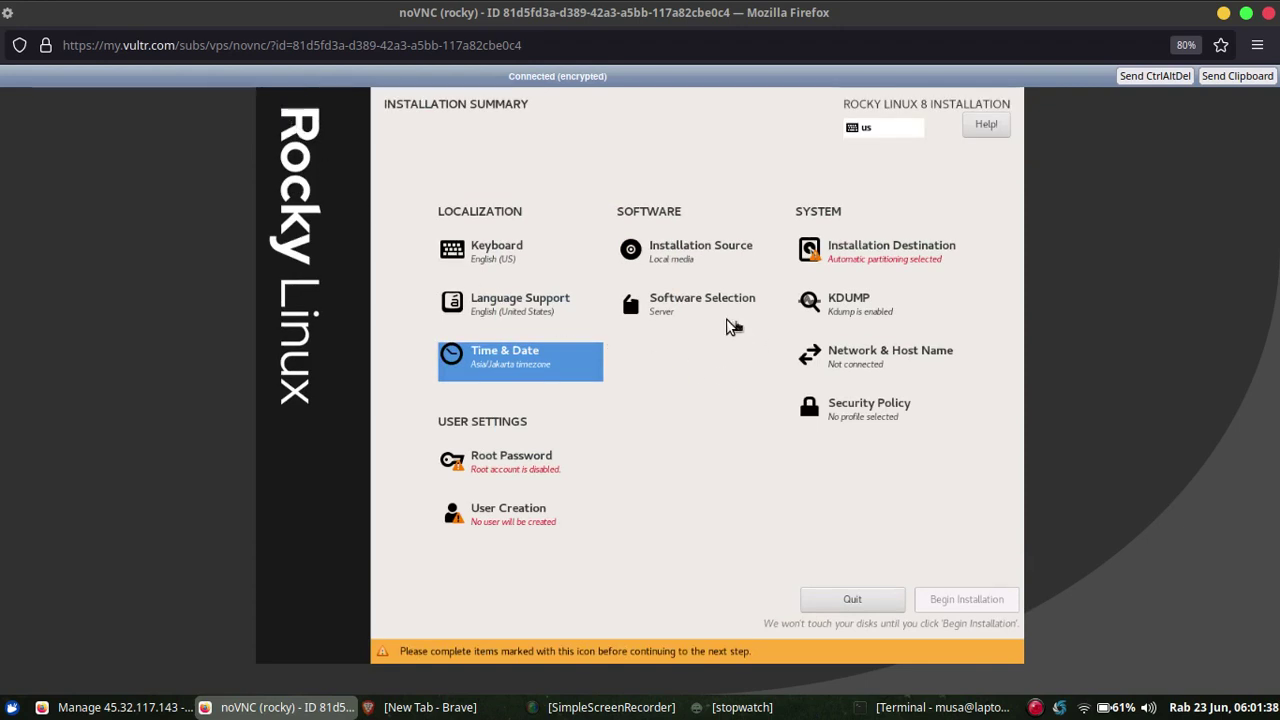
Choose Minimal Install as the base environment.
{"action": "left_click", "coordinate": [700, 307]}
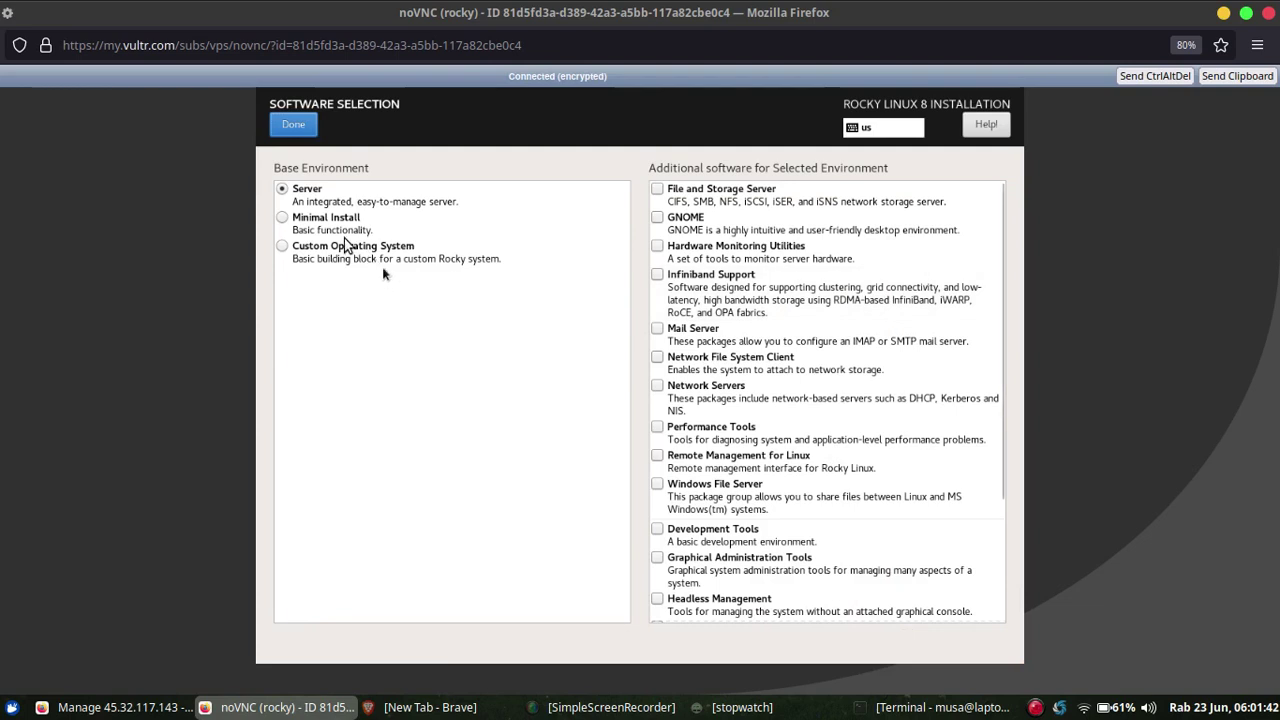
{"action": "left_click", "coordinate": [283, 220]}
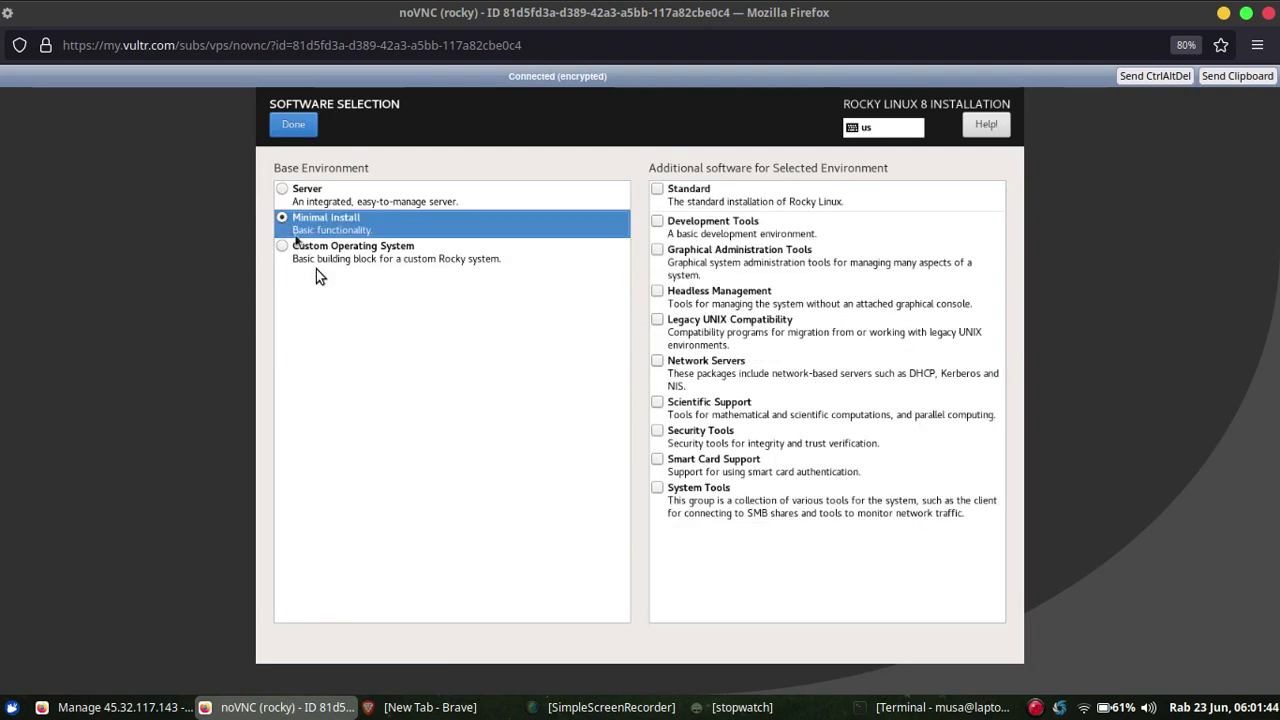
{"action": "left_click", "coordinate": [292, 128]}
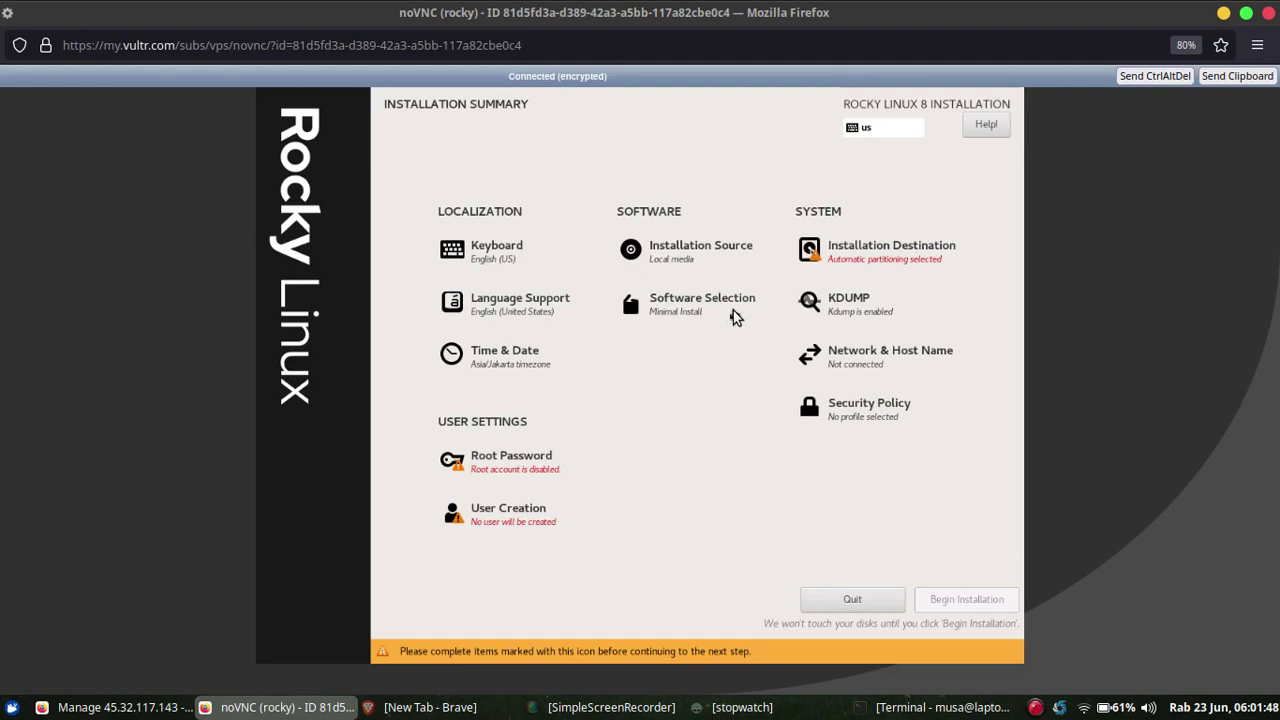
{"action": "left_click", "coordinate": [885, 255]}
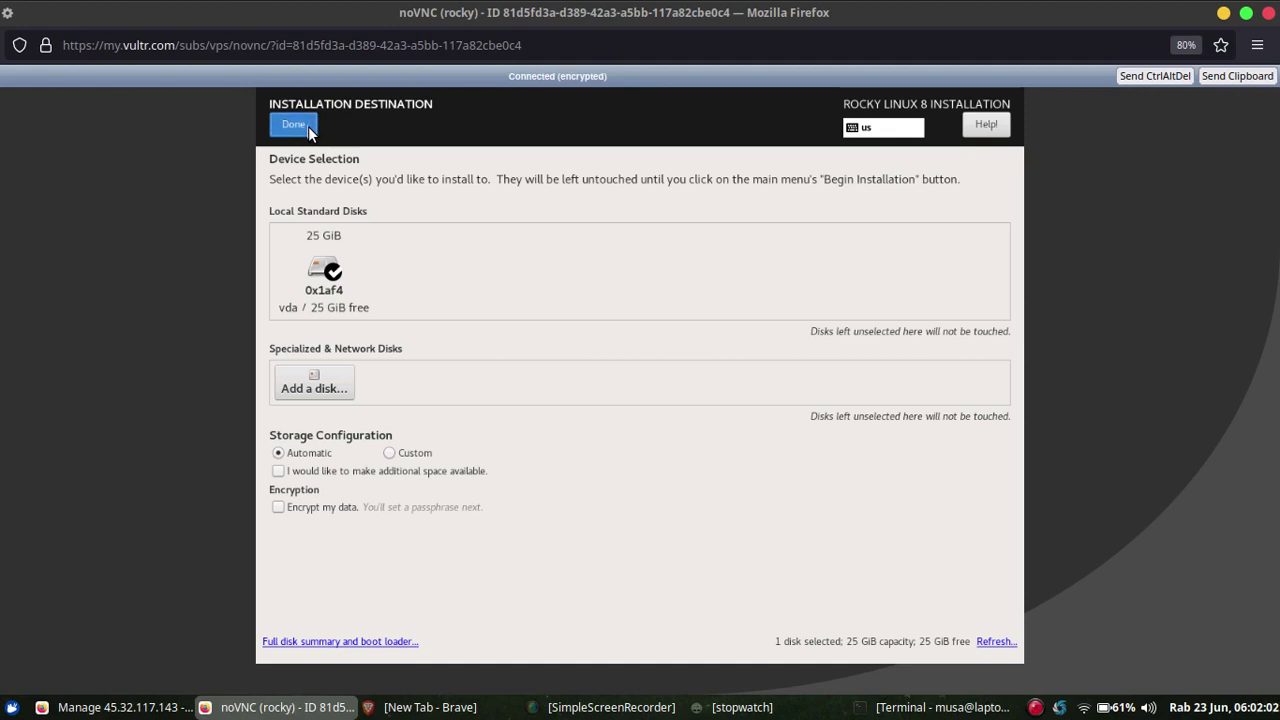
Accept automatic partitioning on the 25 GiB disk and switch the ens3 Ethernet on.
{"action": "left_click", "coordinate": [293, 125]}
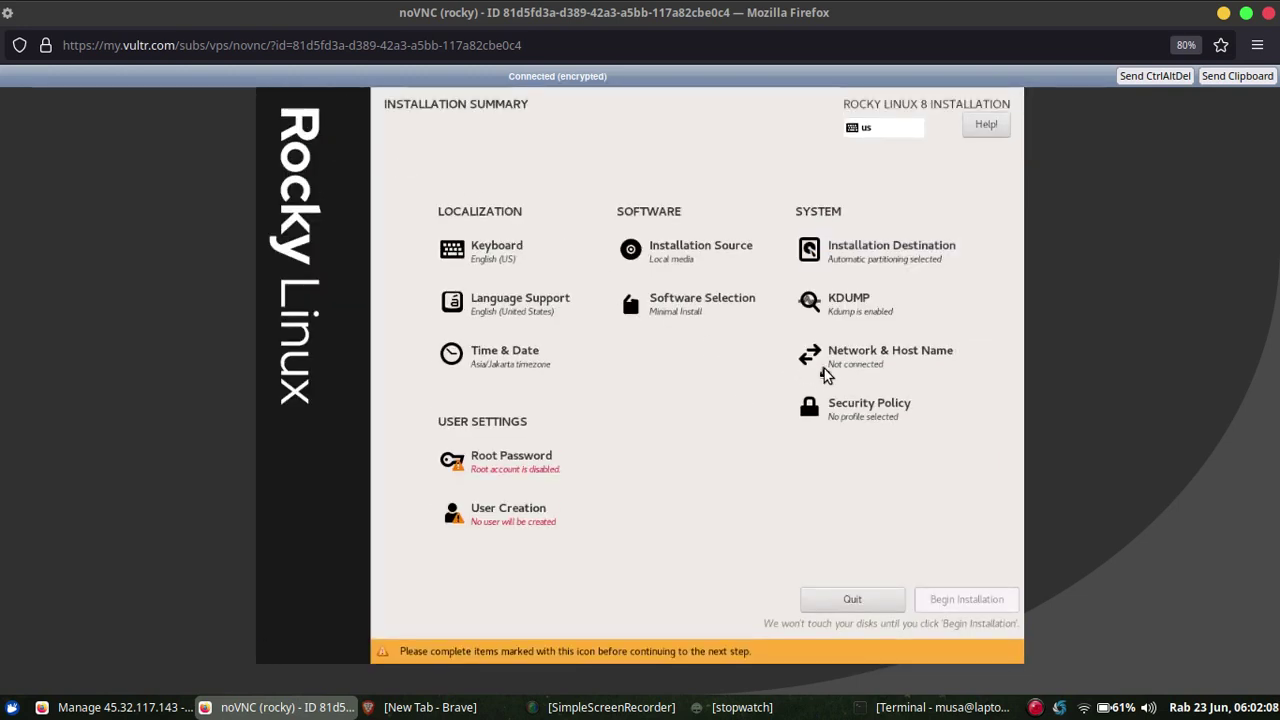
{"action": "left_click", "coordinate": [852, 369]}
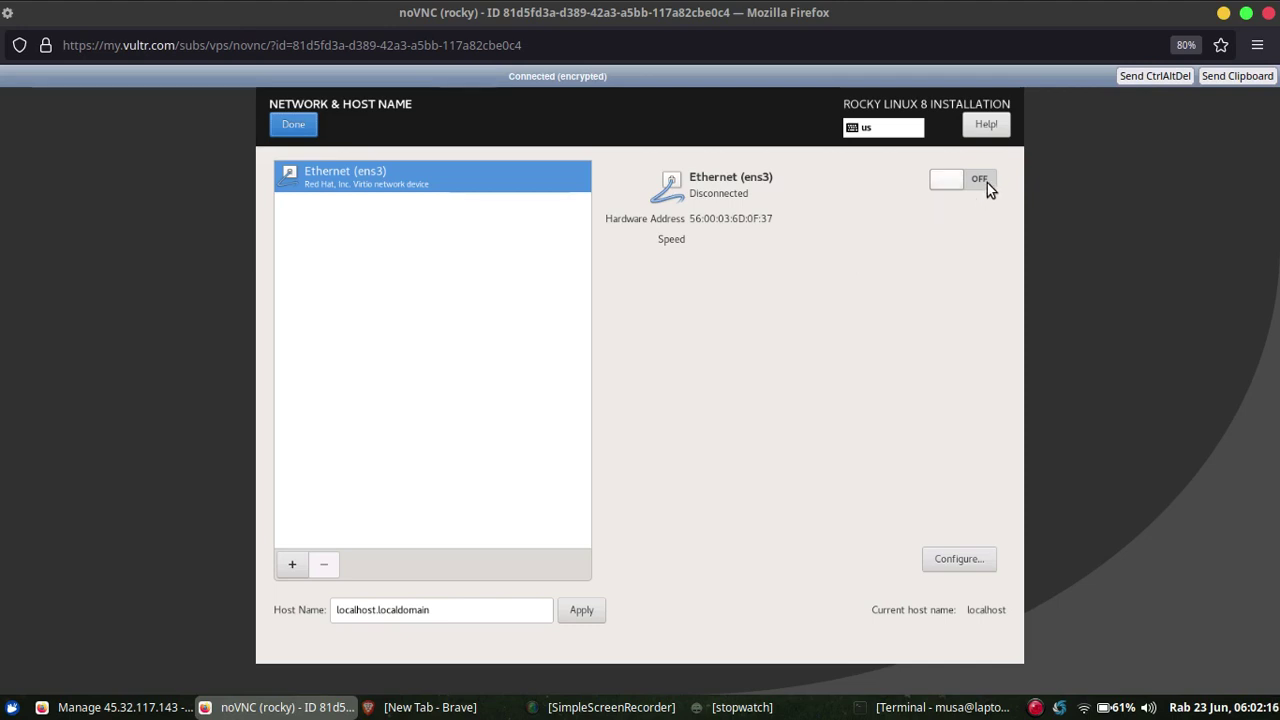
{"action": "left_click", "coordinate": [987, 184]}
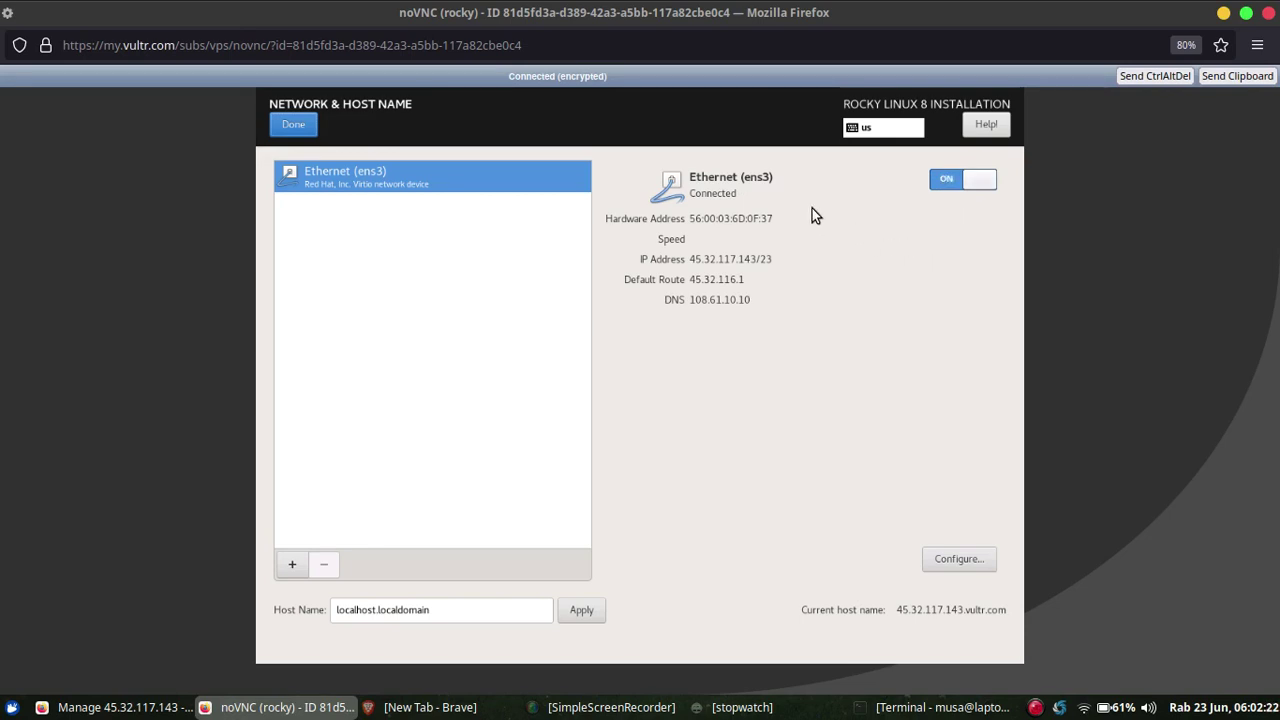
Replace localhost.localdomain with a rocky host name under the user's domain and apply it.
{"action": "triple_click", "coordinate": [448, 614]}
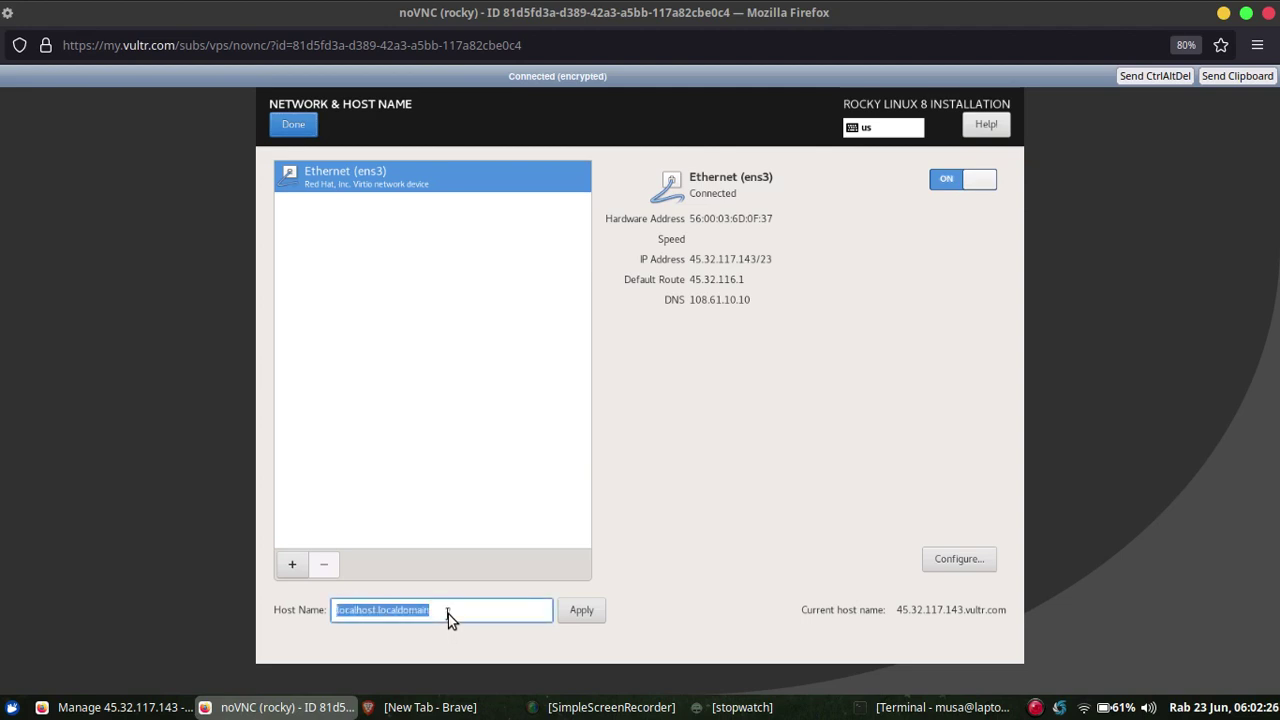
{"action": "key", "text": "BackSpace"}
{"action": "type", "text": "r"}
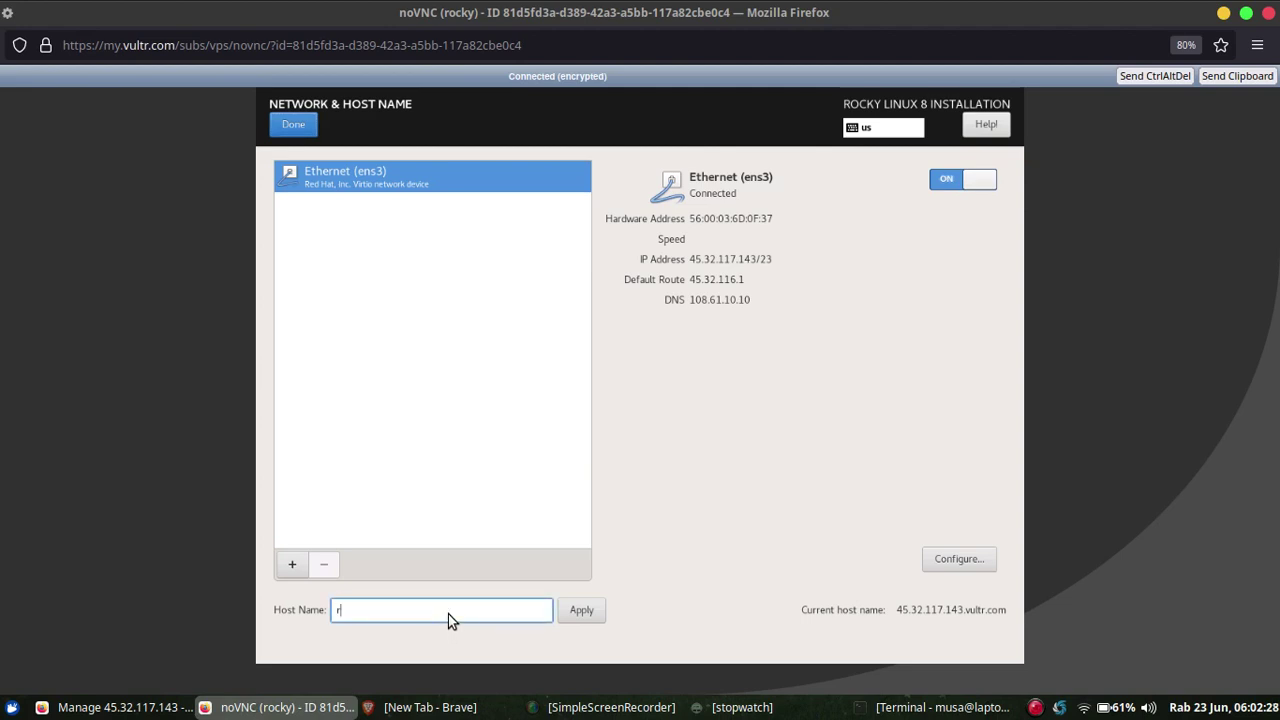
{"action": "type", "text": "ocky.musaamin.my.id"}
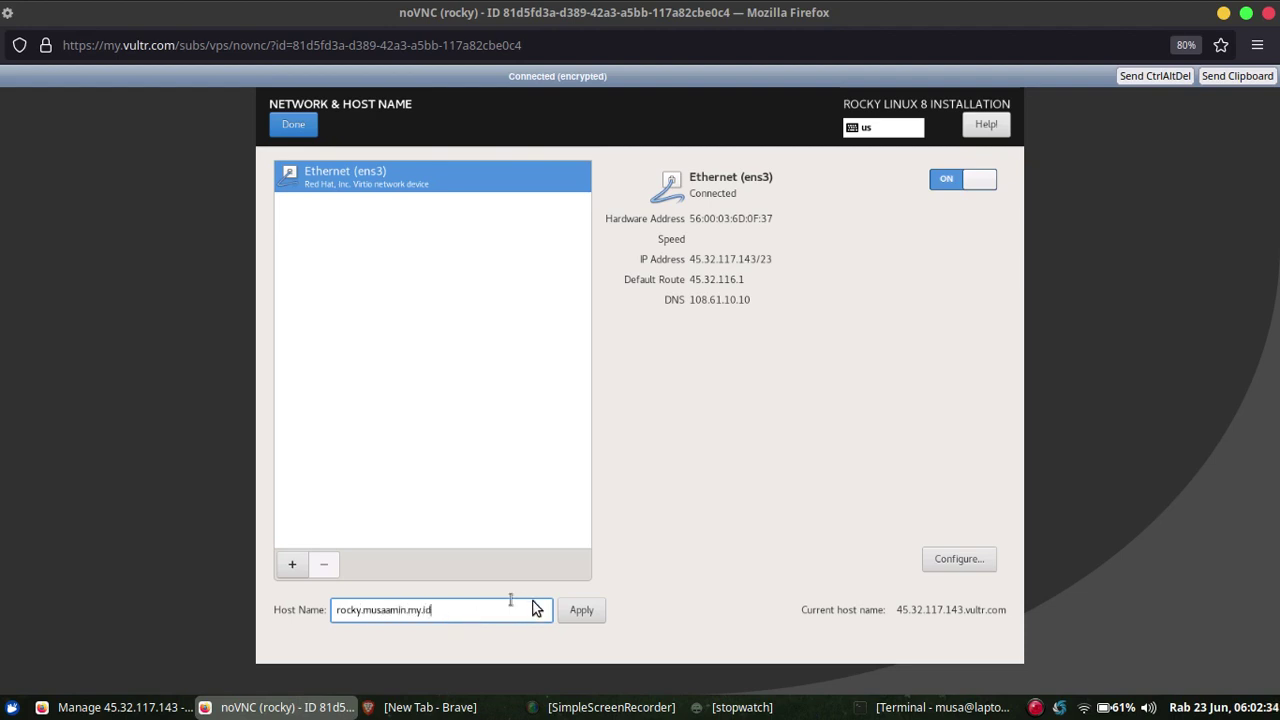
{"action": "left_click", "coordinate": [582, 614]}
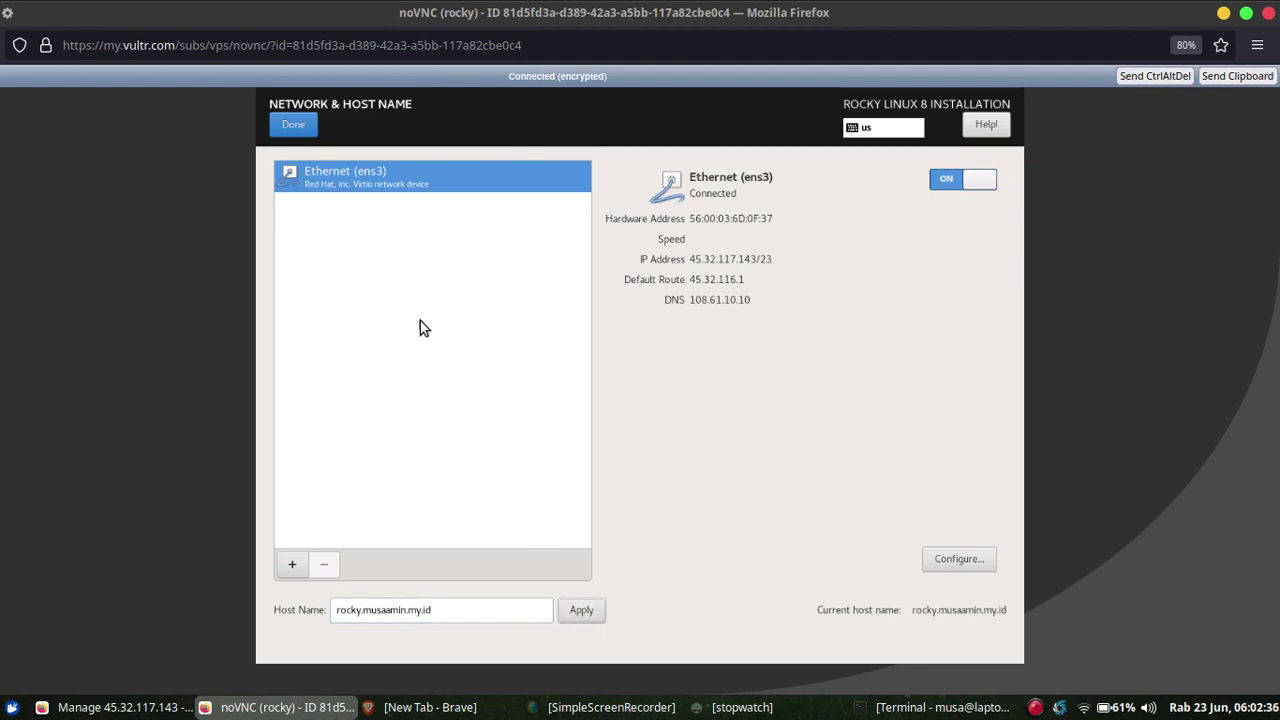
{"action": "left_click", "coordinate": [295, 125]}
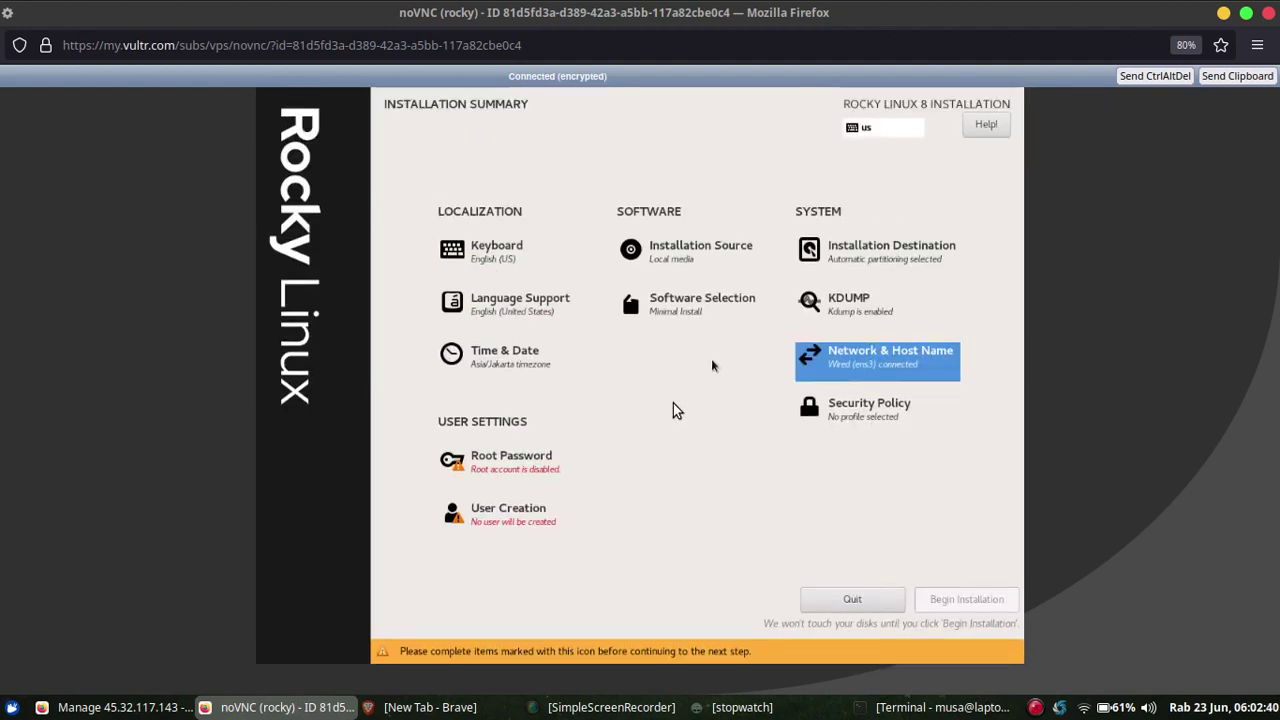
Enter the root password and retype it in the confirmation field.
{"action": "left_click", "coordinate": [545, 460]}
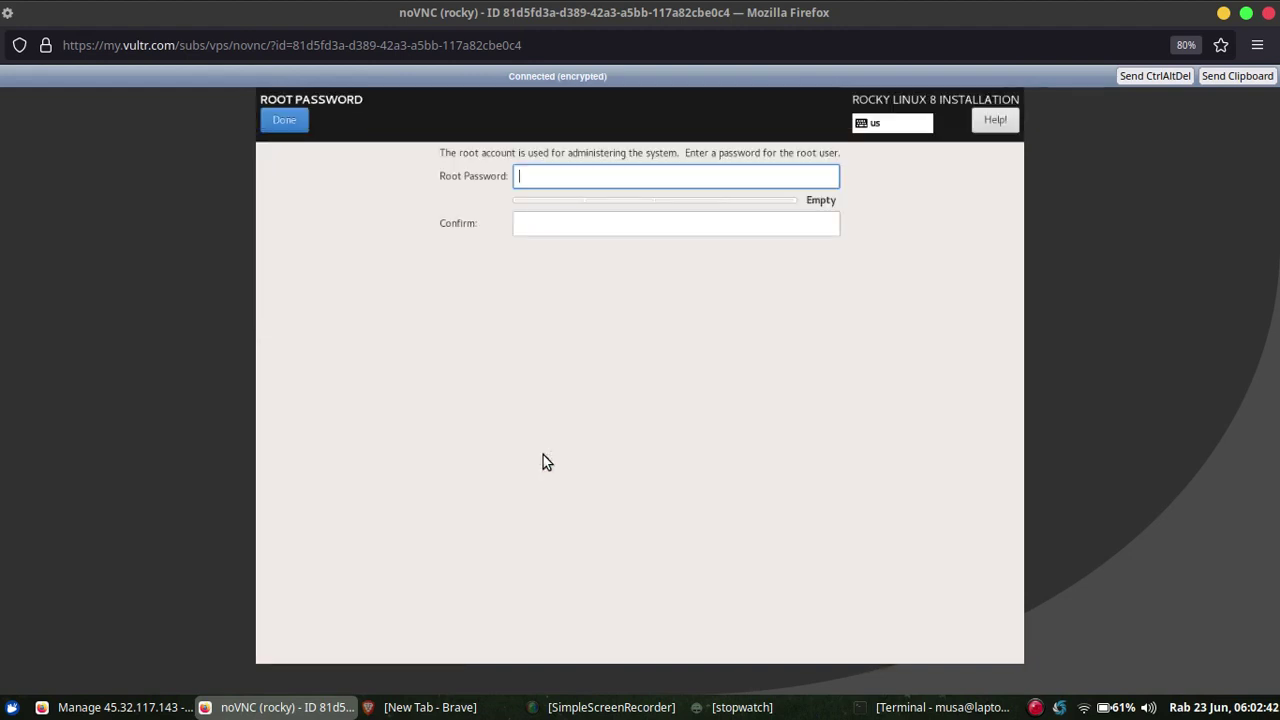
{"action": "type", "text": "•••••••••"}
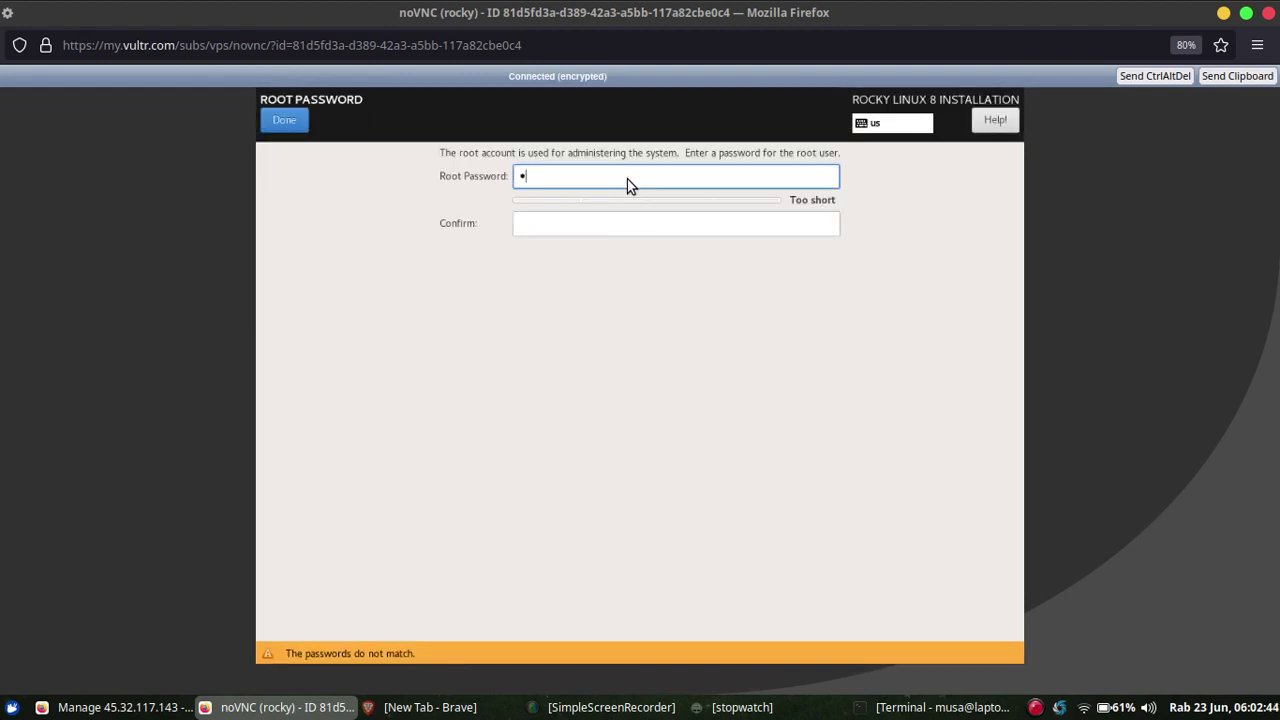
{"action": "type", "text": "••"}
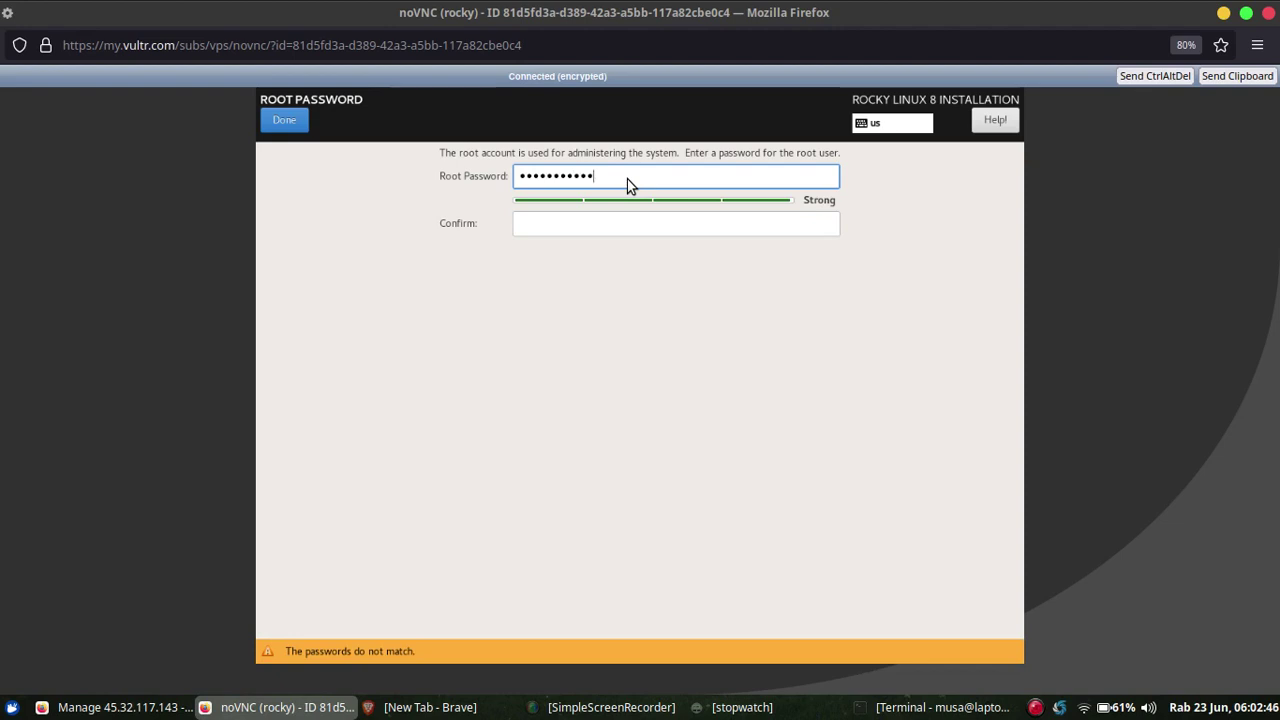
{"action": "type", "text": "•"}
{"action": "key", "text": "Tab"}
{"action": "type", "text": "•••••••••••"}
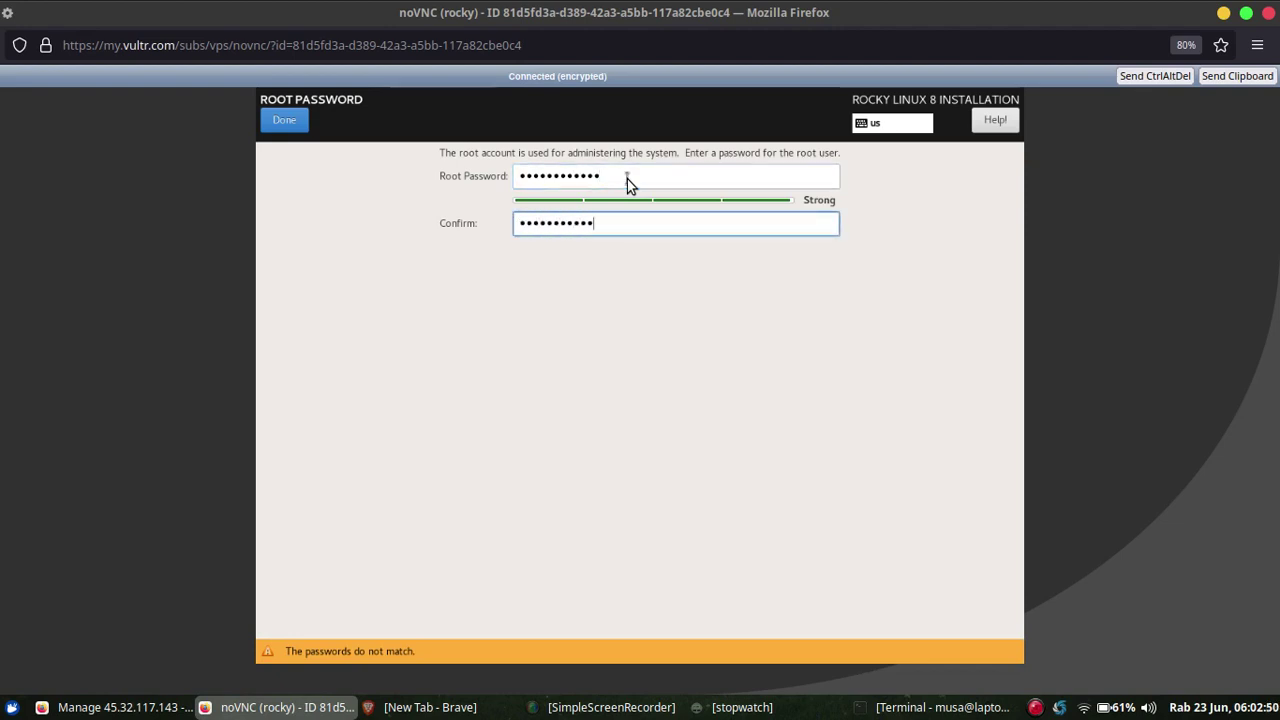
{"action": "type", "text": "•"}
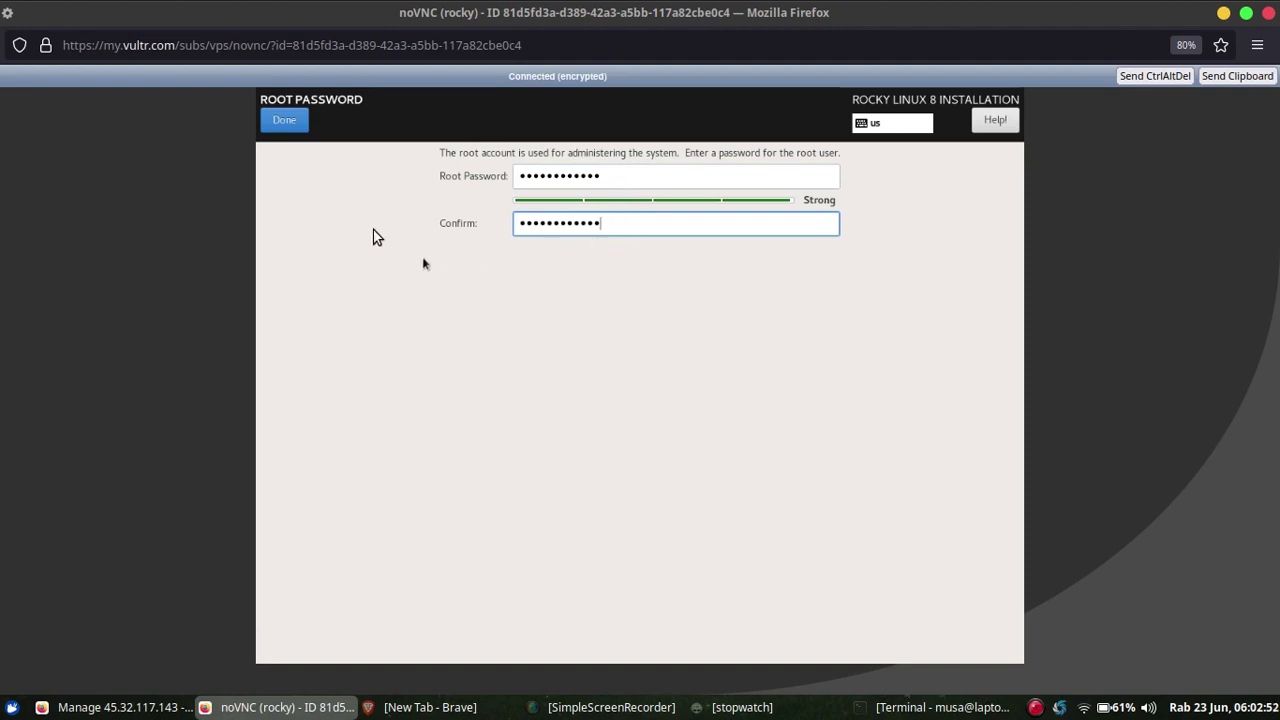
{"action": "left_click", "coordinate": [294, 123]}
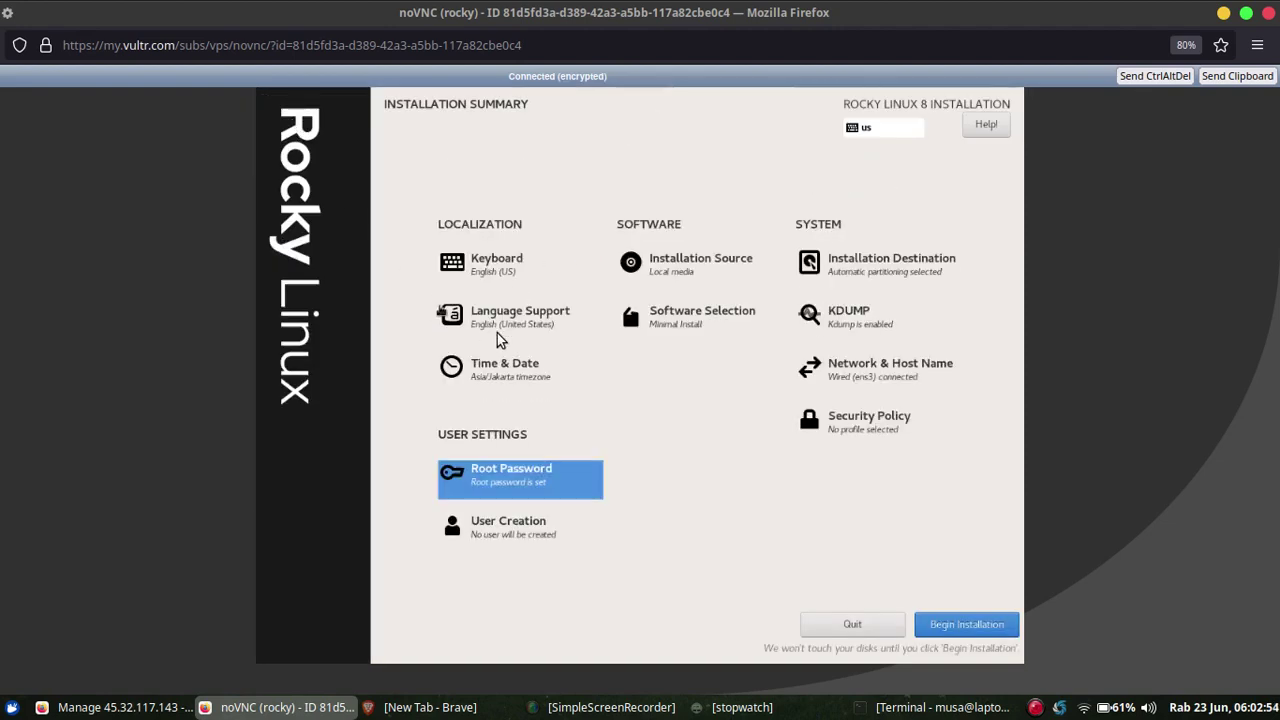
Create a user with the person's full name and user name, marked as administrator.
{"action": "left_click", "coordinate": [510, 533]}
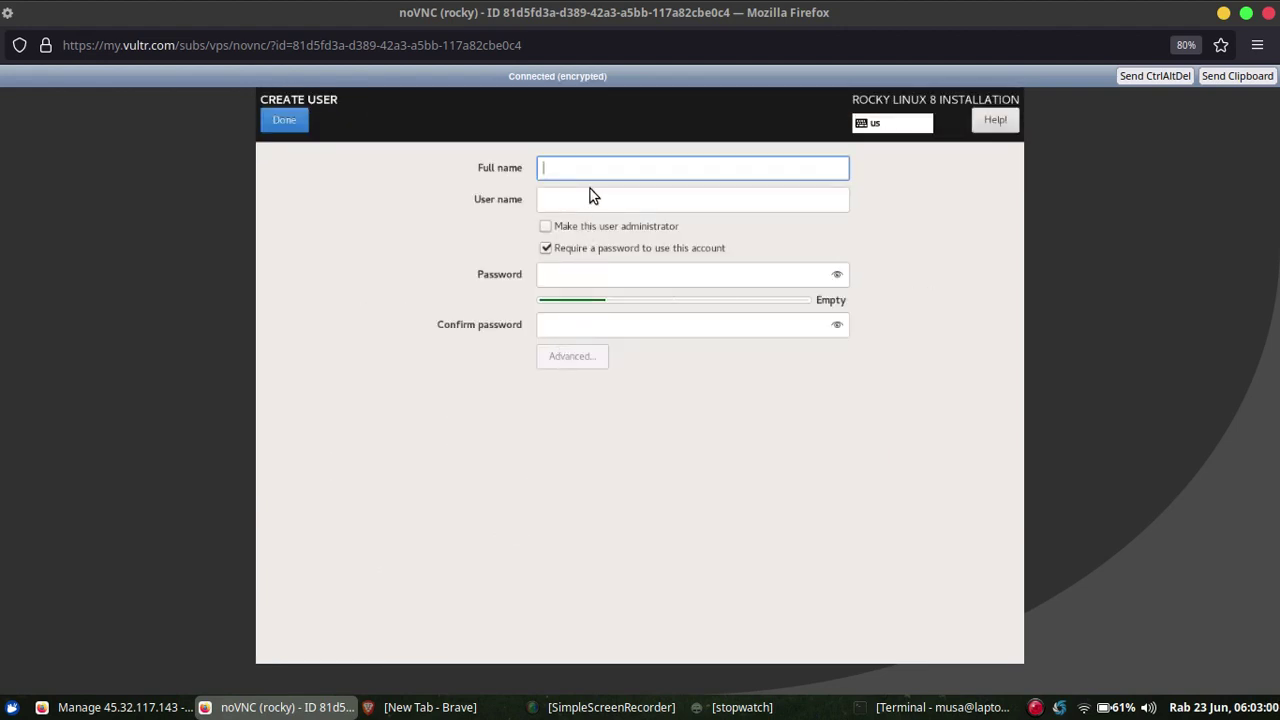
{"action": "key", "text": "Tab"}
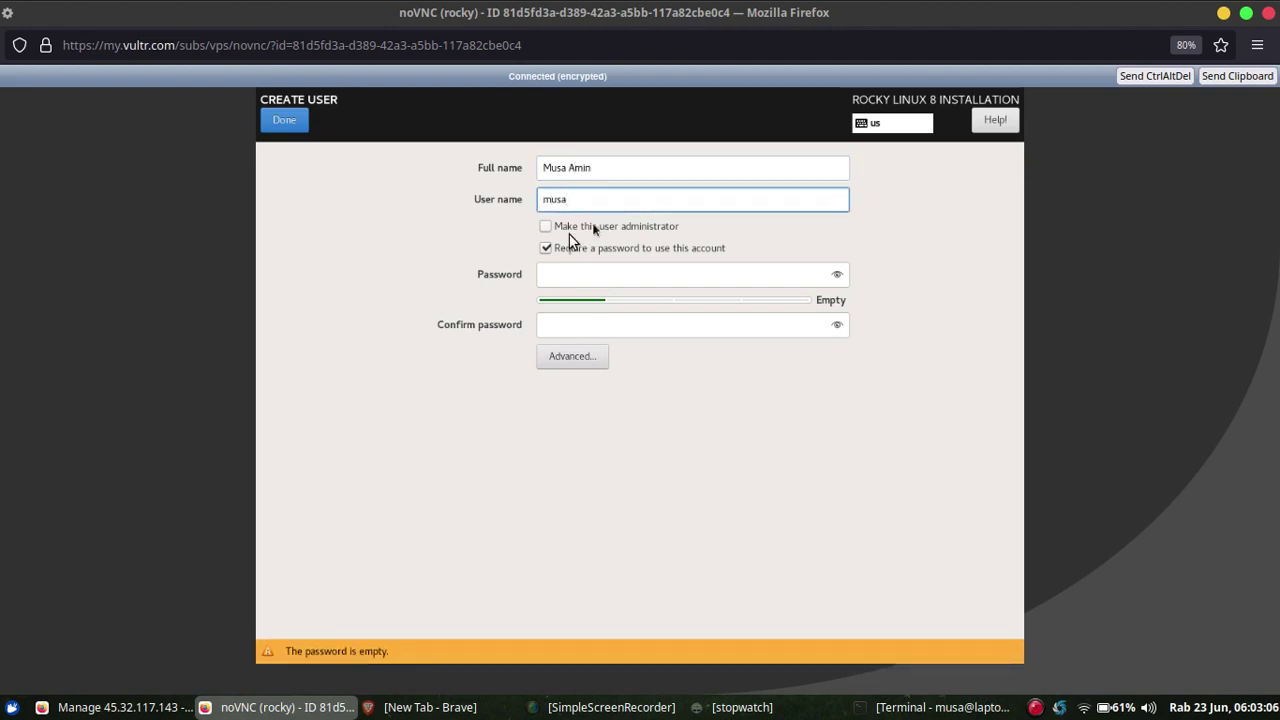
{"action": "left_click", "coordinate": [554, 229]}
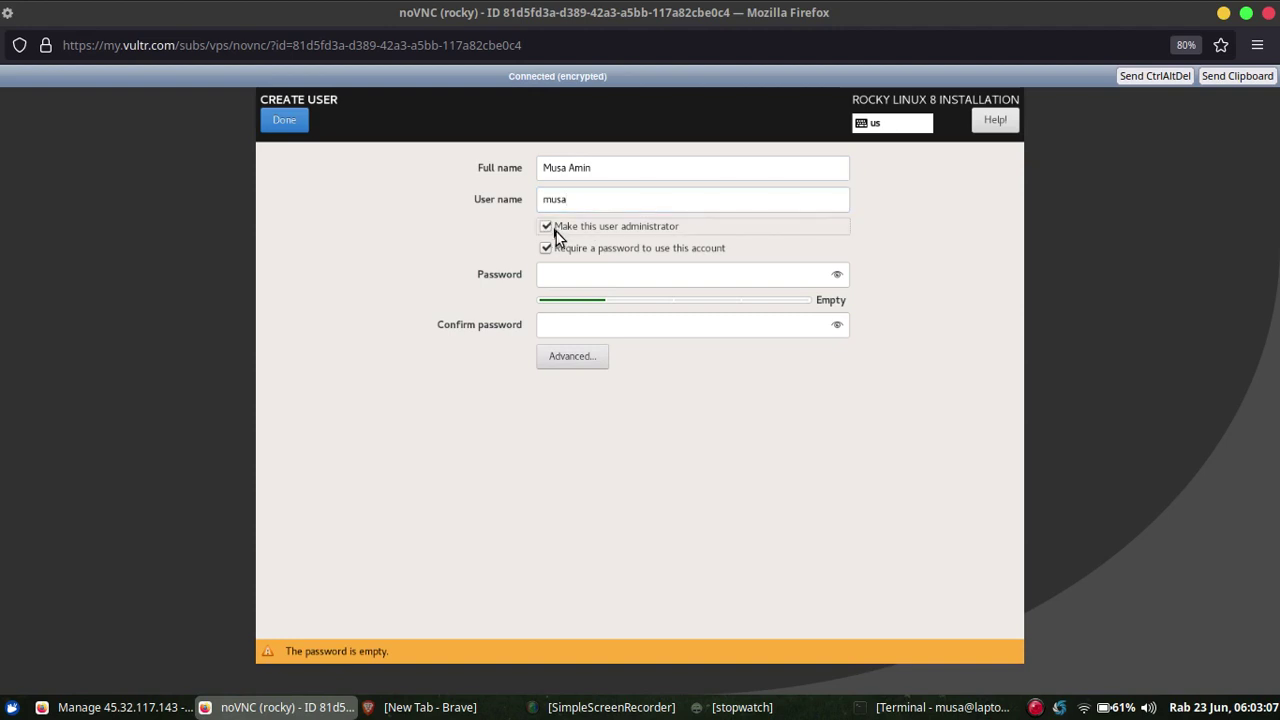
Enter the administrator user's password and its confirmation, then finish.
{"action": "left_click", "coordinate": [582, 280]}
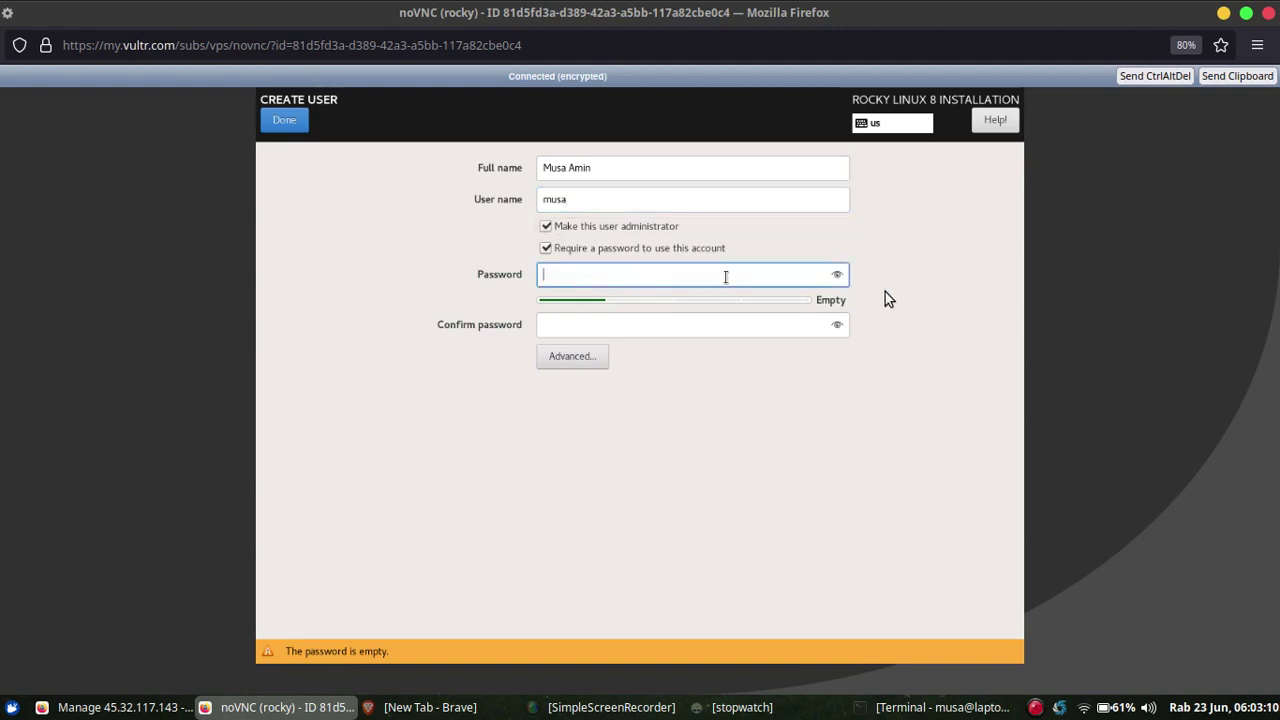
{"action": "type", "text": "•••••••••••"}
{"action": "key", "text": "Tab"}
{"action": "type", "text": "•••••••"}
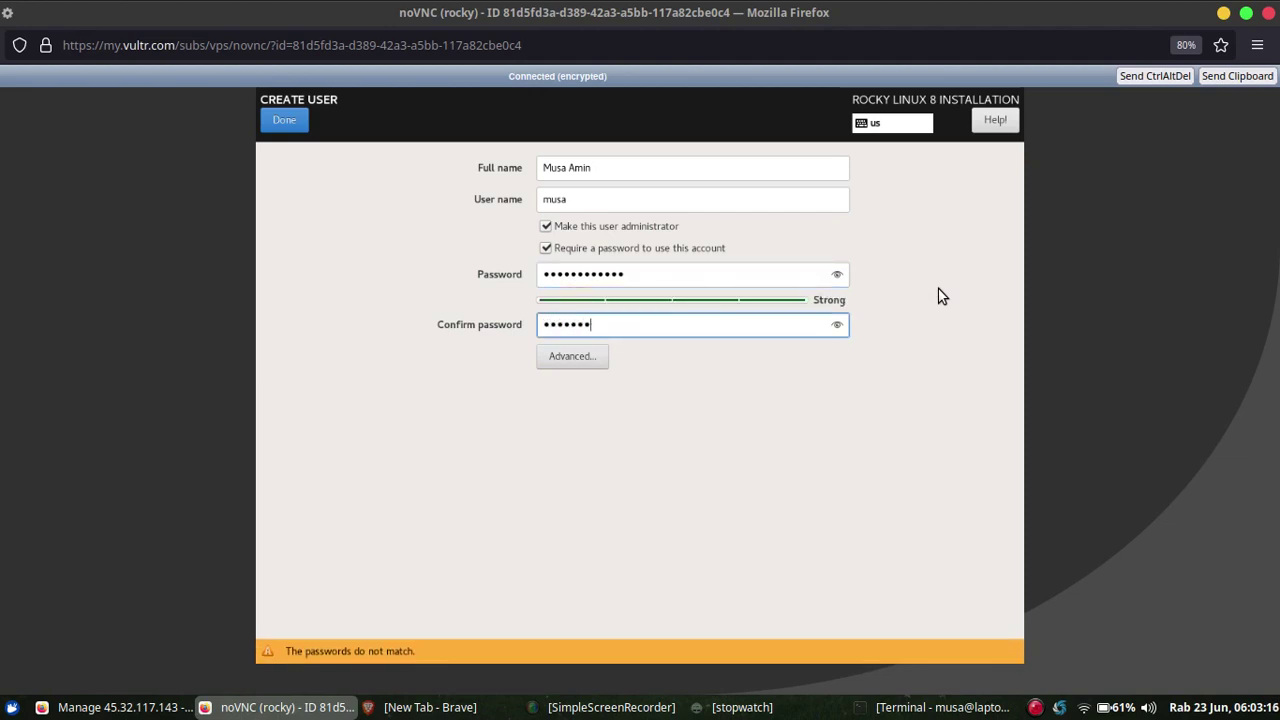
{"action": "type", "text": "•••••"}
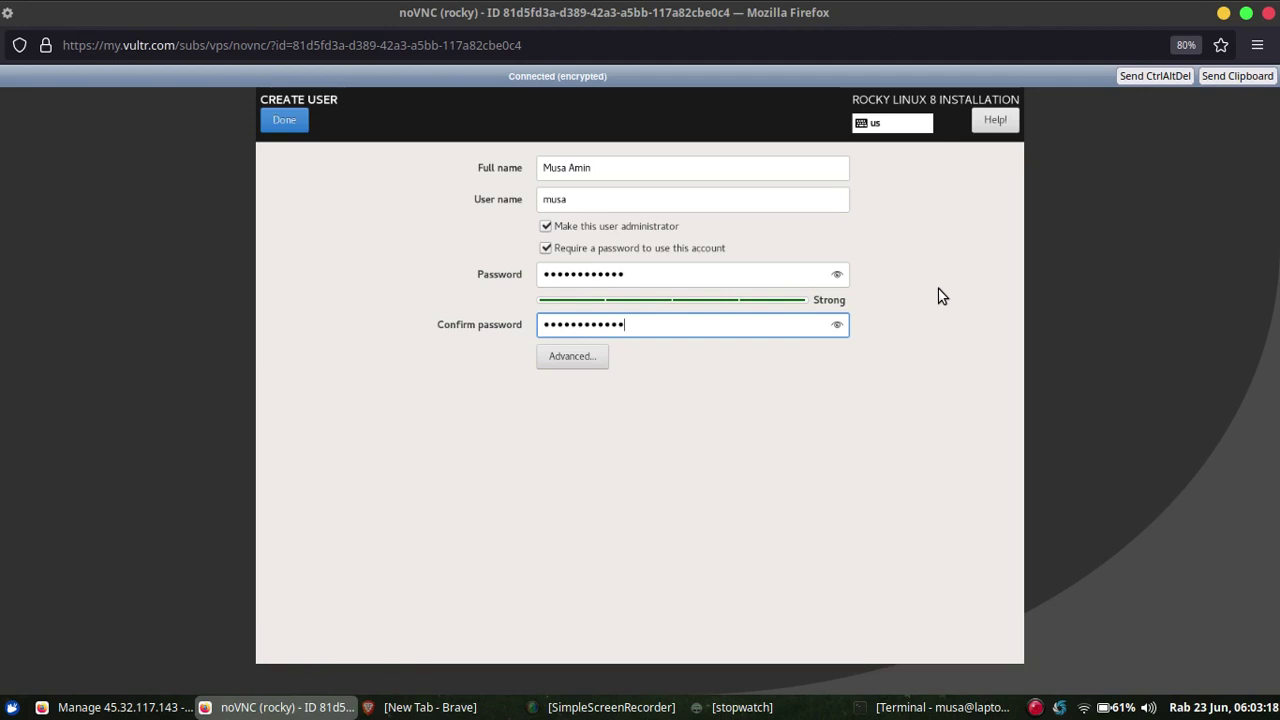
{"action": "left_click", "coordinate": [290, 121]}
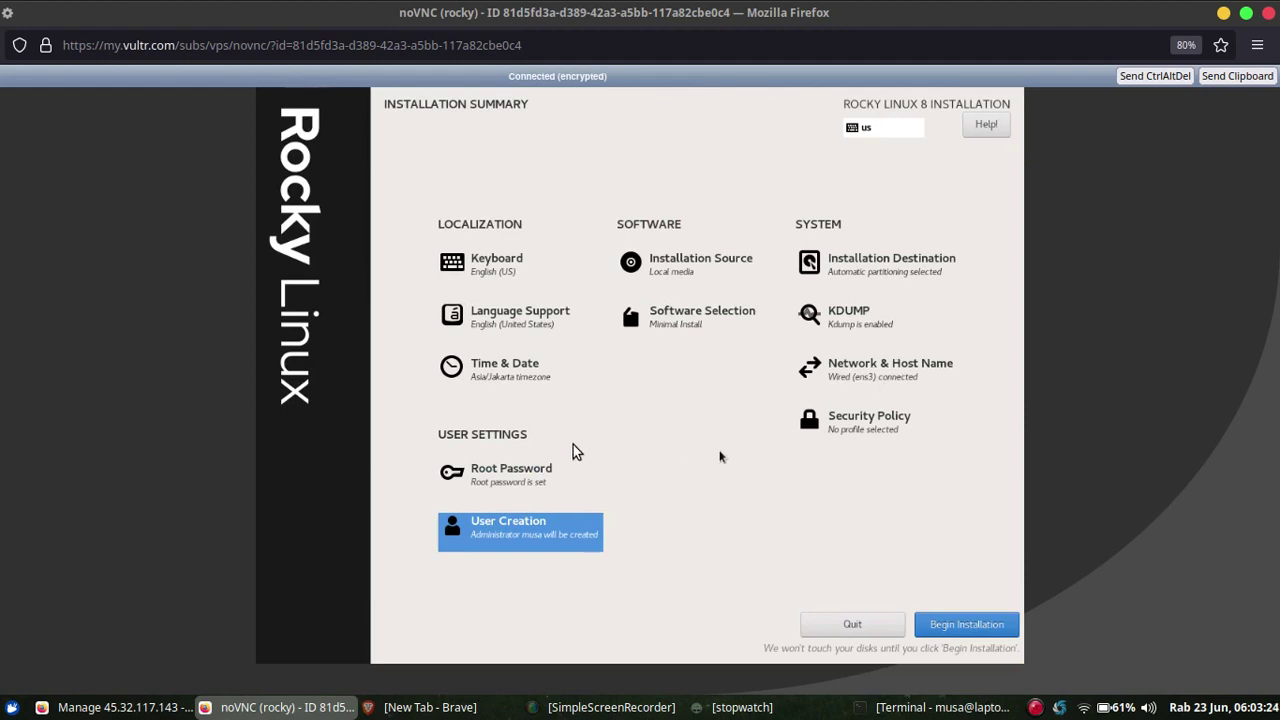
Run the Rocky Linux installation, then reboot the server once it reports Complete.
{"action": "left_click", "coordinate": [957, 627]}
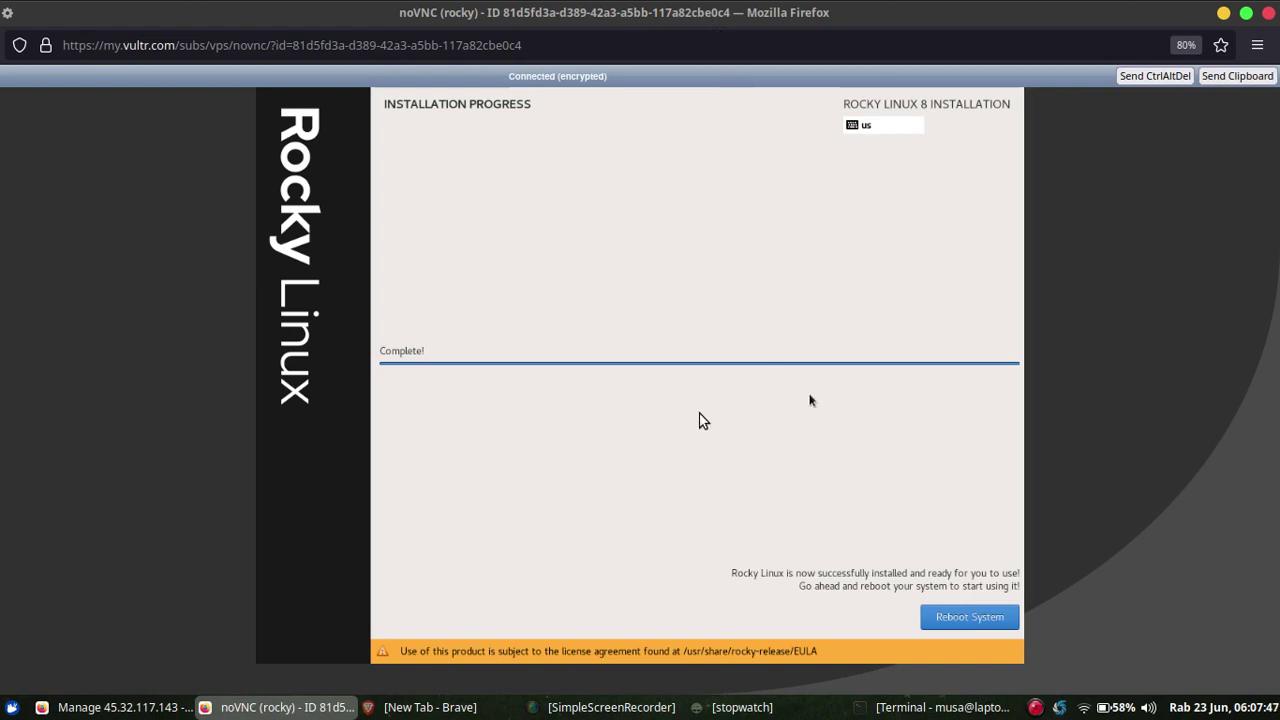
{"action": "left_click", "coordinate": [949, 622]}
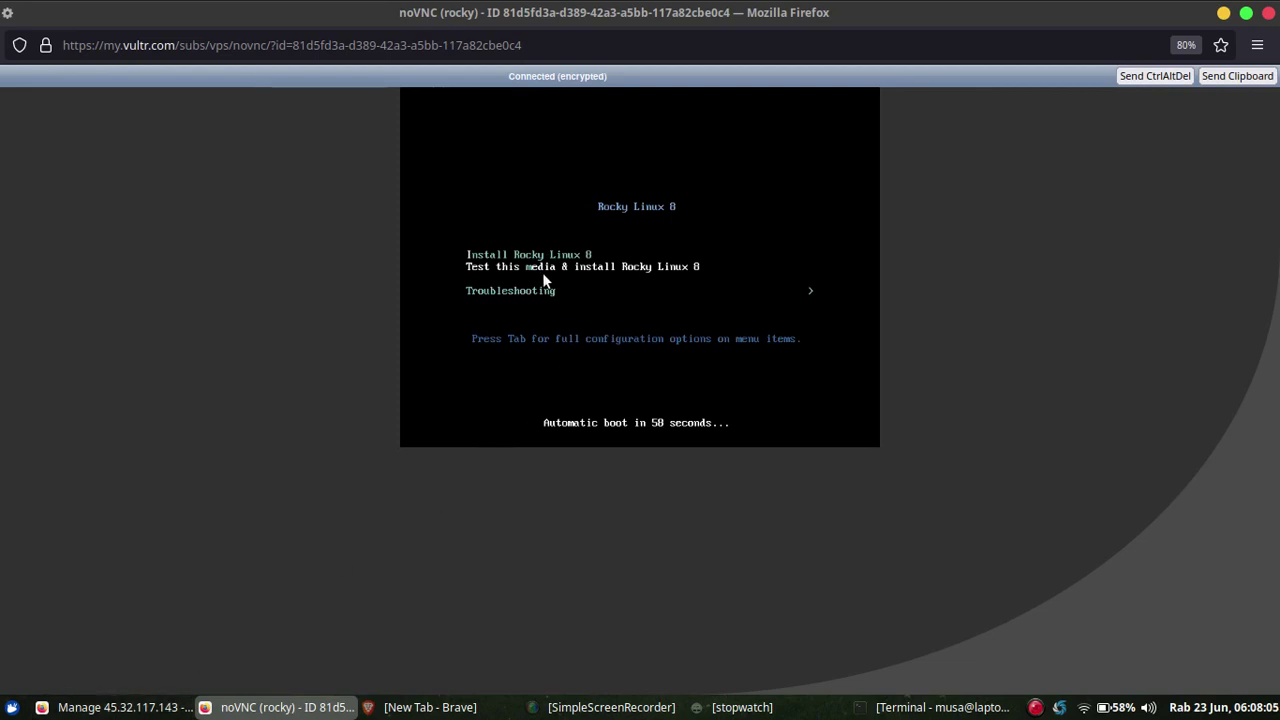
{"action": "left_click", "coordinate": [125, 707]}
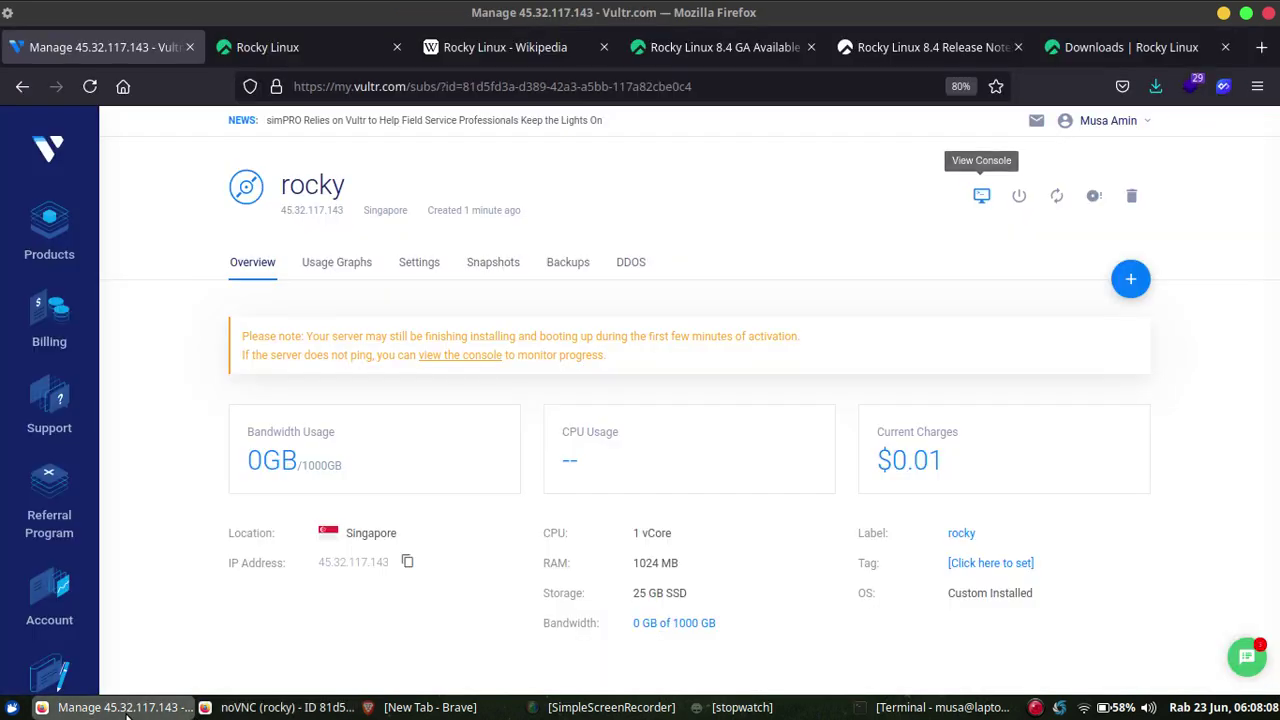
Remove the attached Rocky-8.4-x86_64-minimal.iso from the rocky server under Settings > Custom ISO.
{"action": "left_click", "coordinate": [428, 264]}
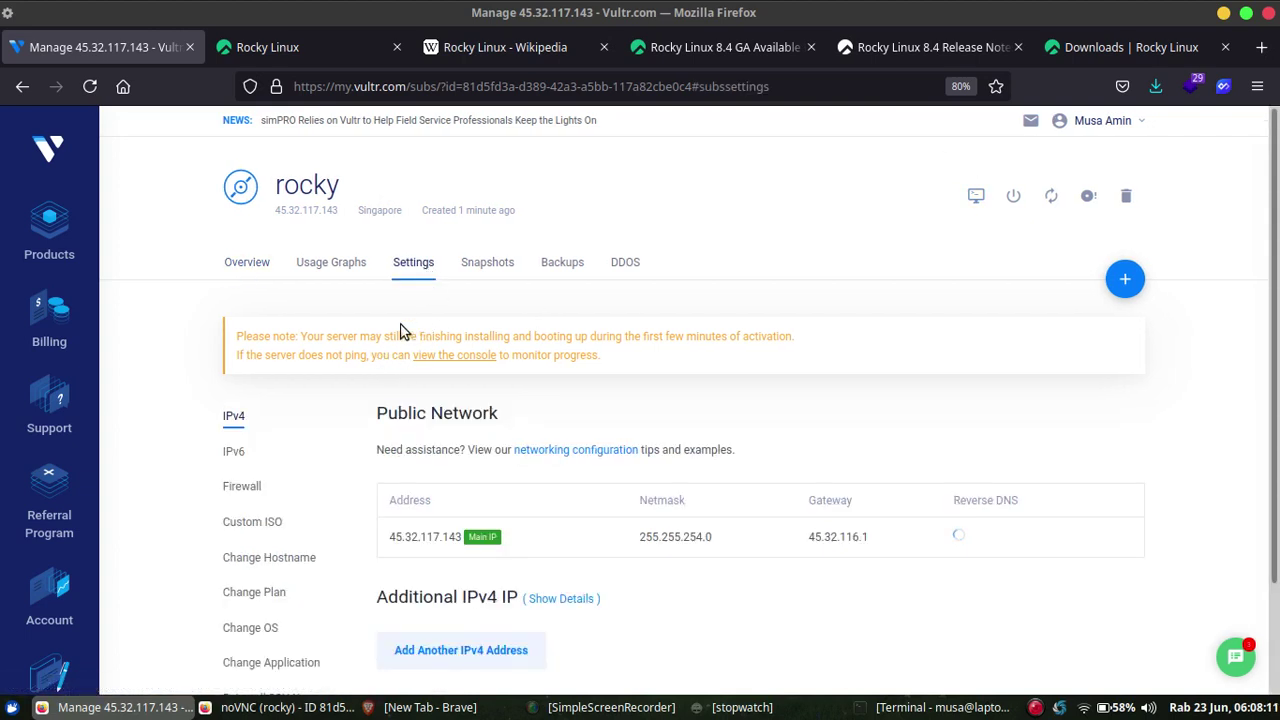
{"action": "left_click", "coordinate": [250, 522]}
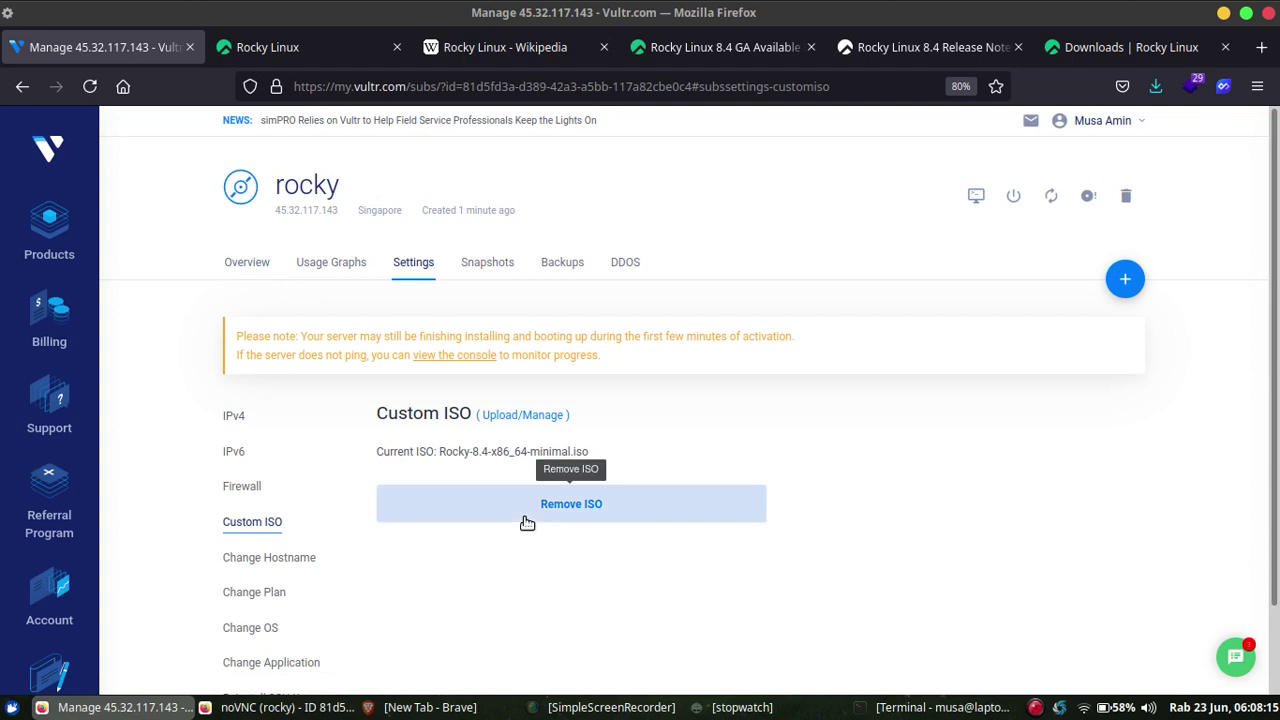
{"action": "left_click", "coordinate": [529, 516]}
{"action": "scroll", "coordinate": [923, 449], "scroll_direction": "down", "scroll_amount": 1}
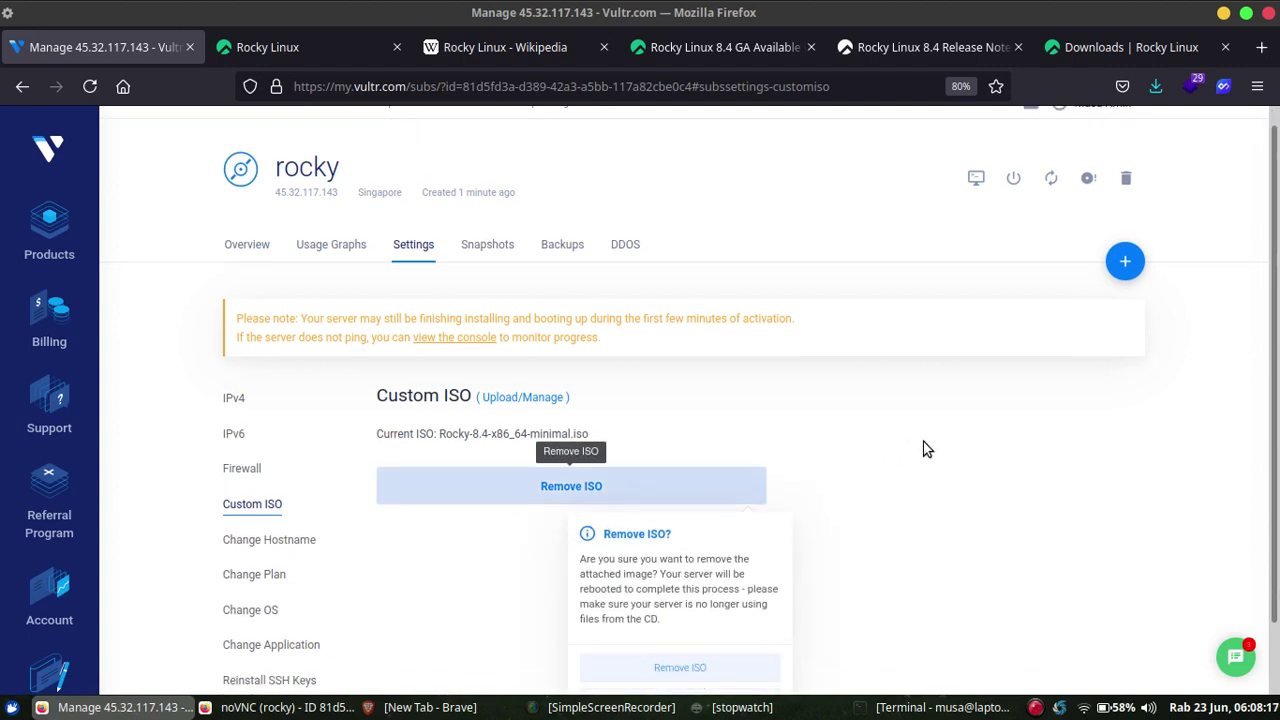
{"action": "left_click", "coordinate": [722, 597]}
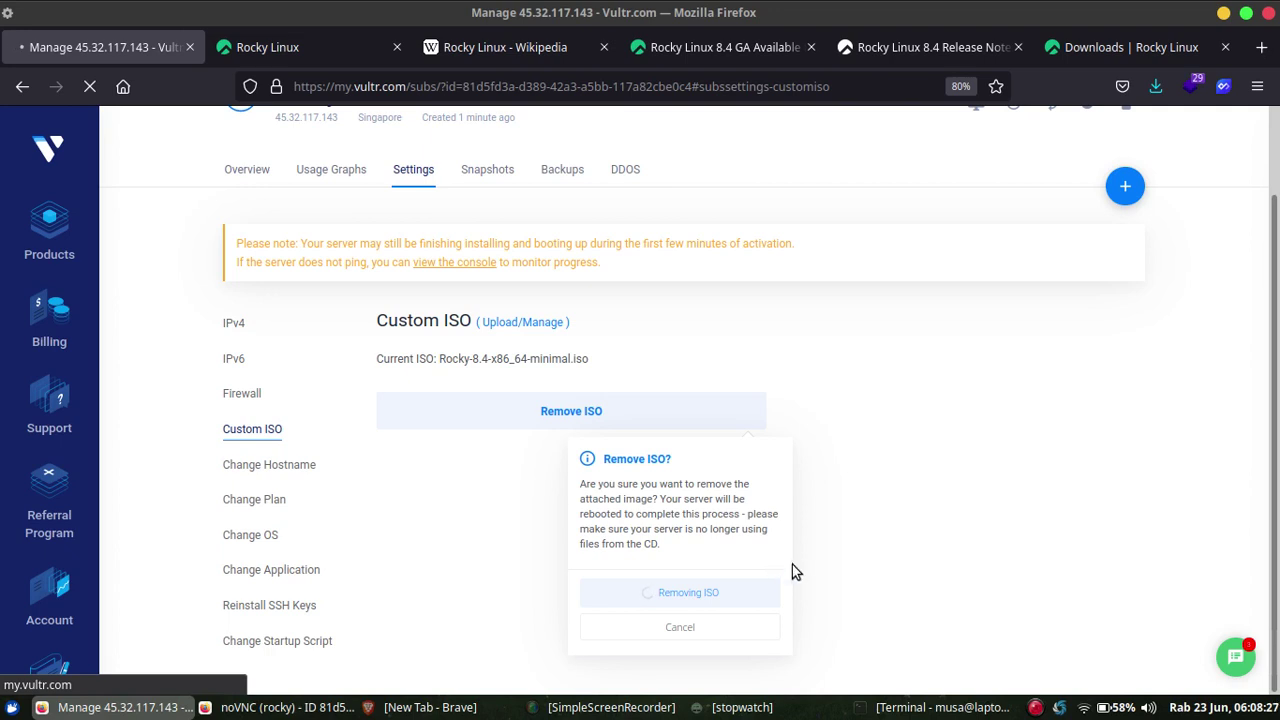
Stop the stopwatch and bring the disconnected console window forward.
{"action": "left_click", "coordinate": [741, 707]}
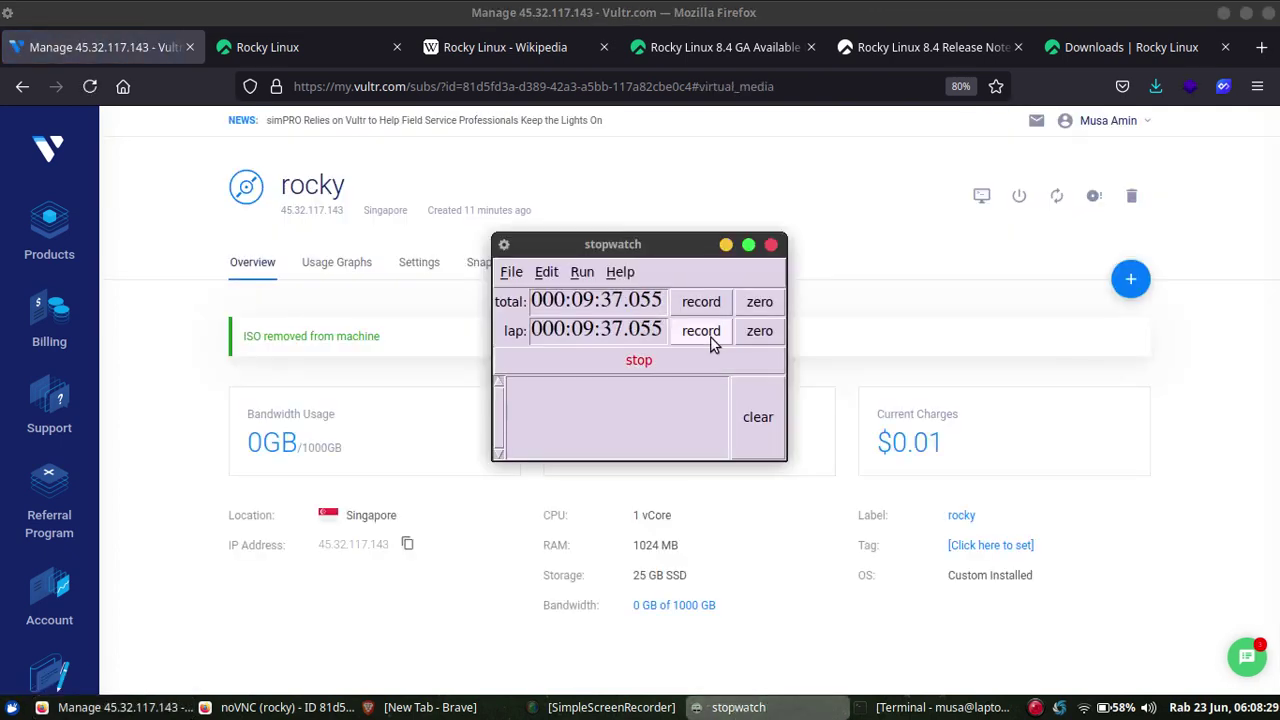
{"action": "left_click", "coordinate": [671, 360]}
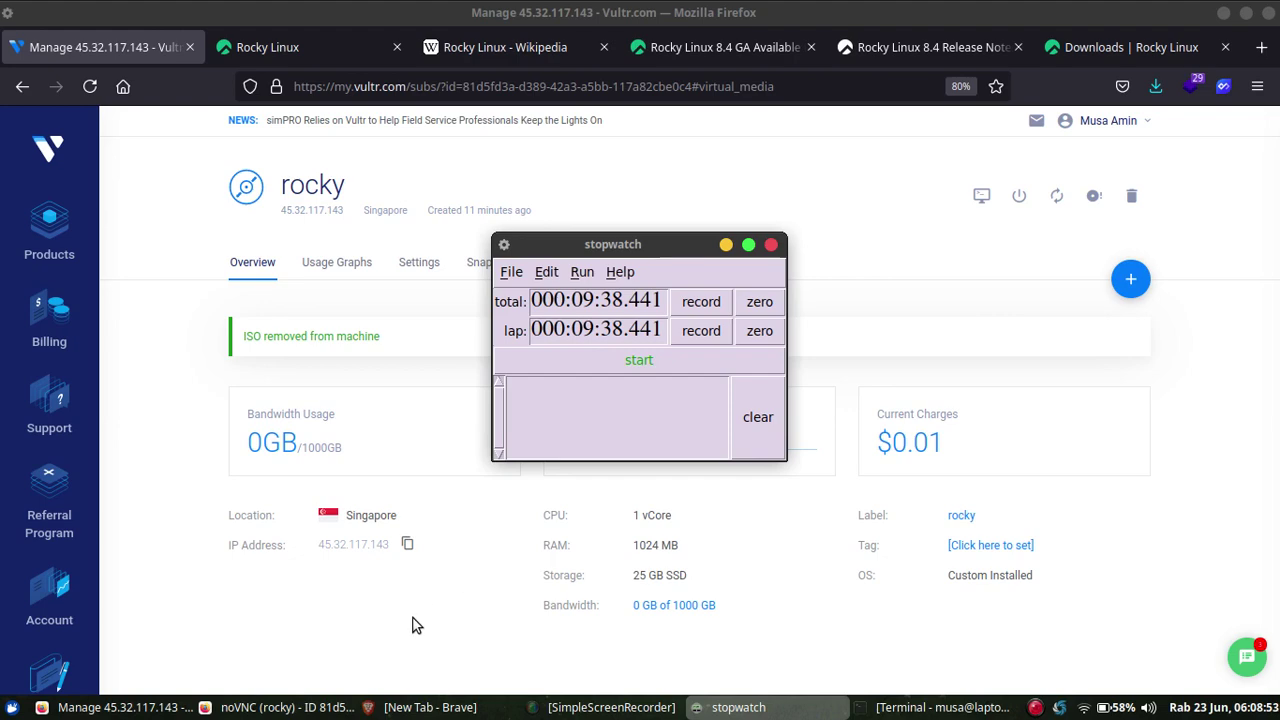
{"action": "left_click", "coordinate": [296, 716]}
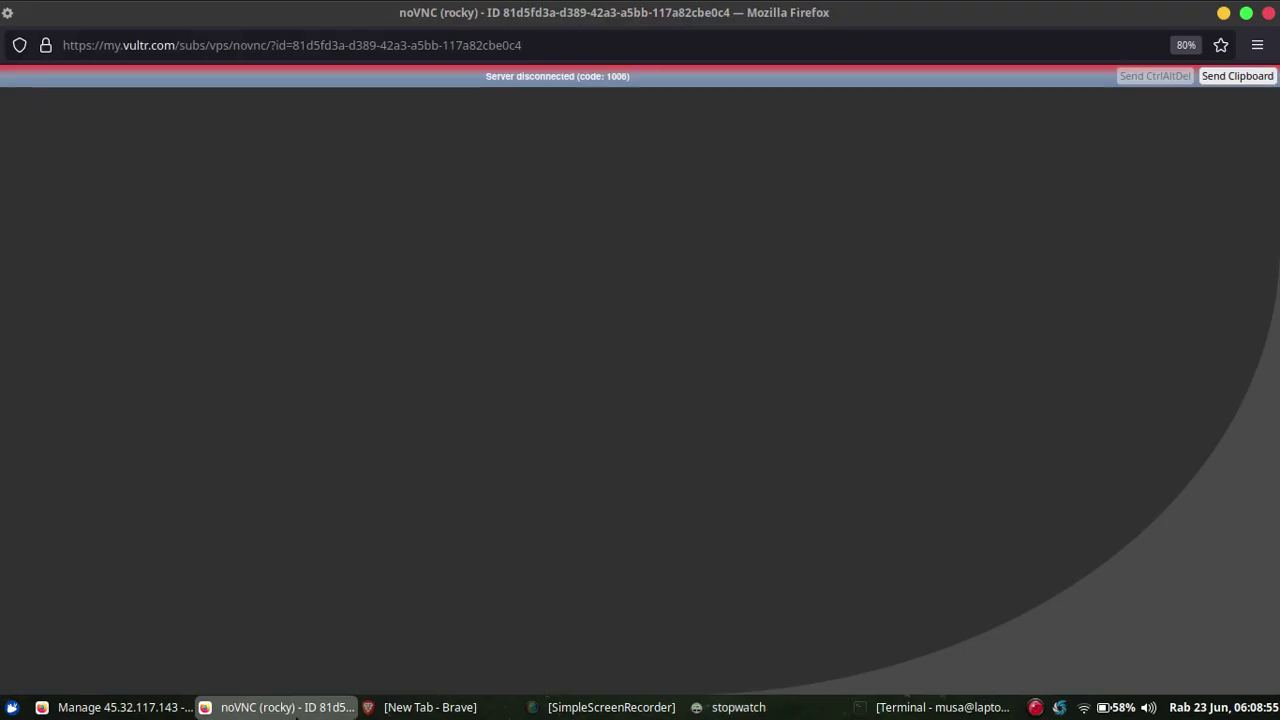
Replace the disconnected noVNC window with a fresh, maximised server console.
{"action": "right_click", "coordinate": [296, 716]}
{"action": "left_click", "coordinate": [331, 678]}
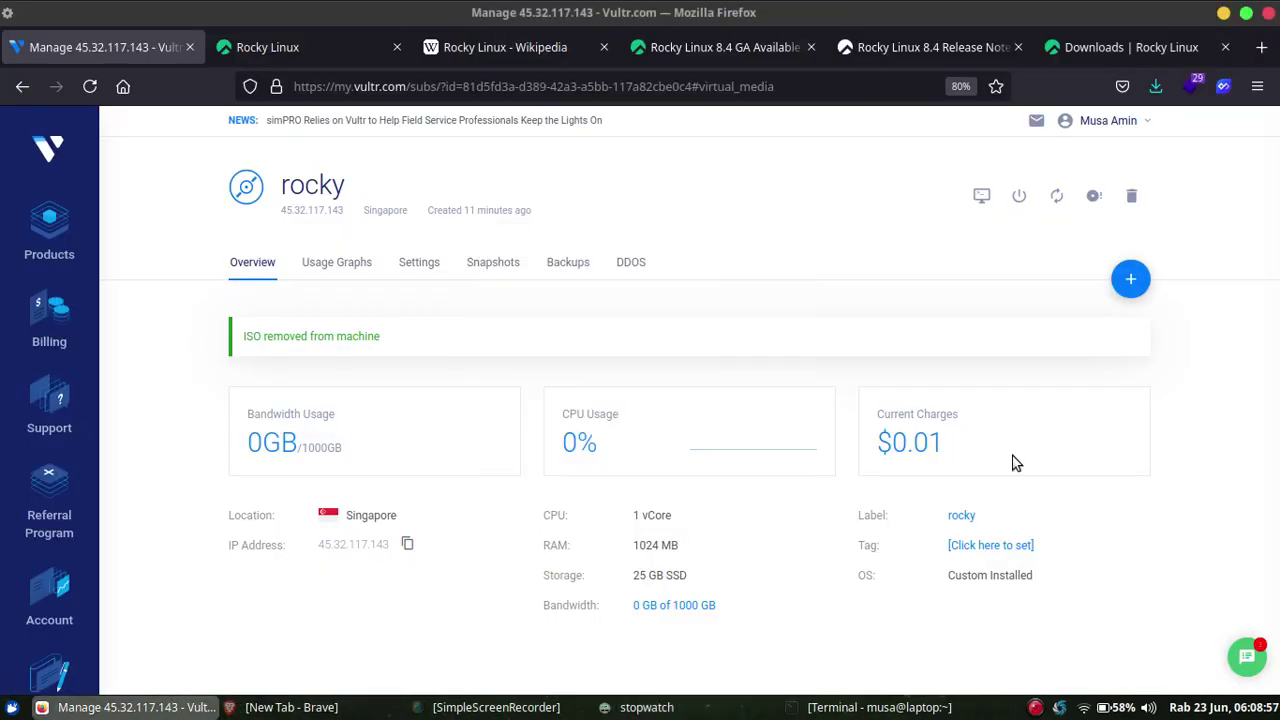
{"action": "left_click", "coordinate": [981, 195]}
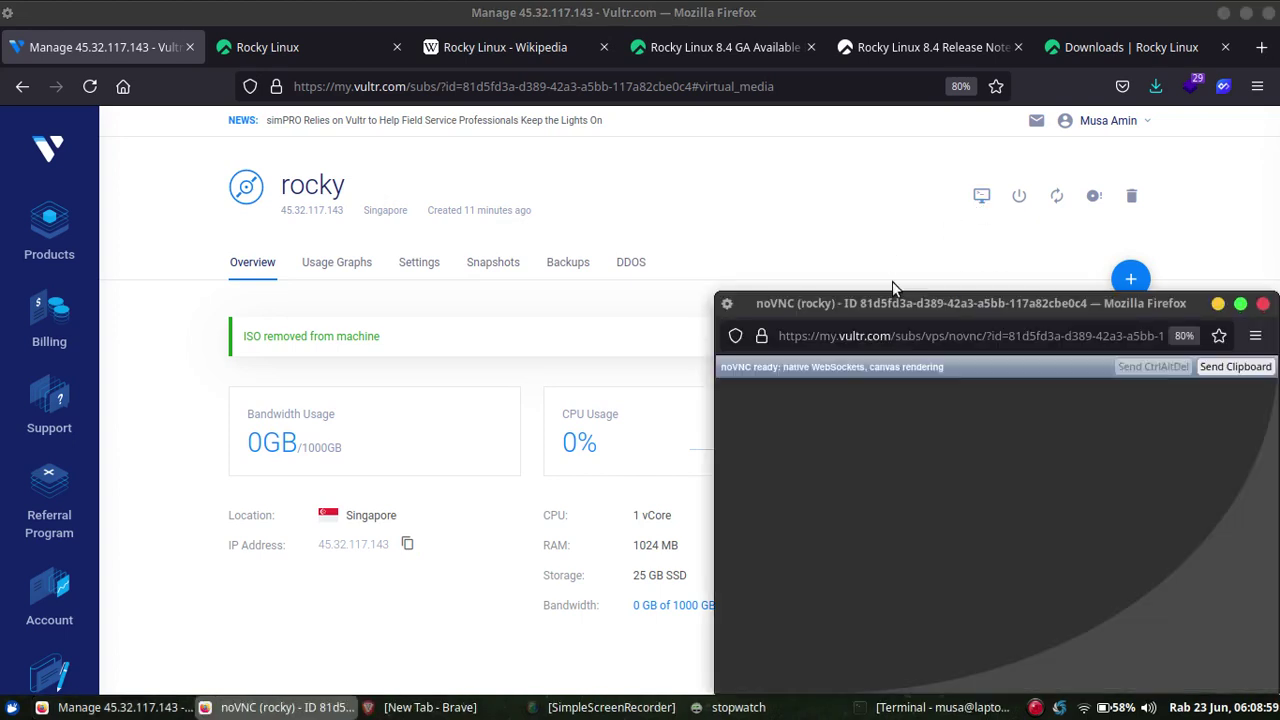
{"action": "double_click", "coordinate": [873, 303]}
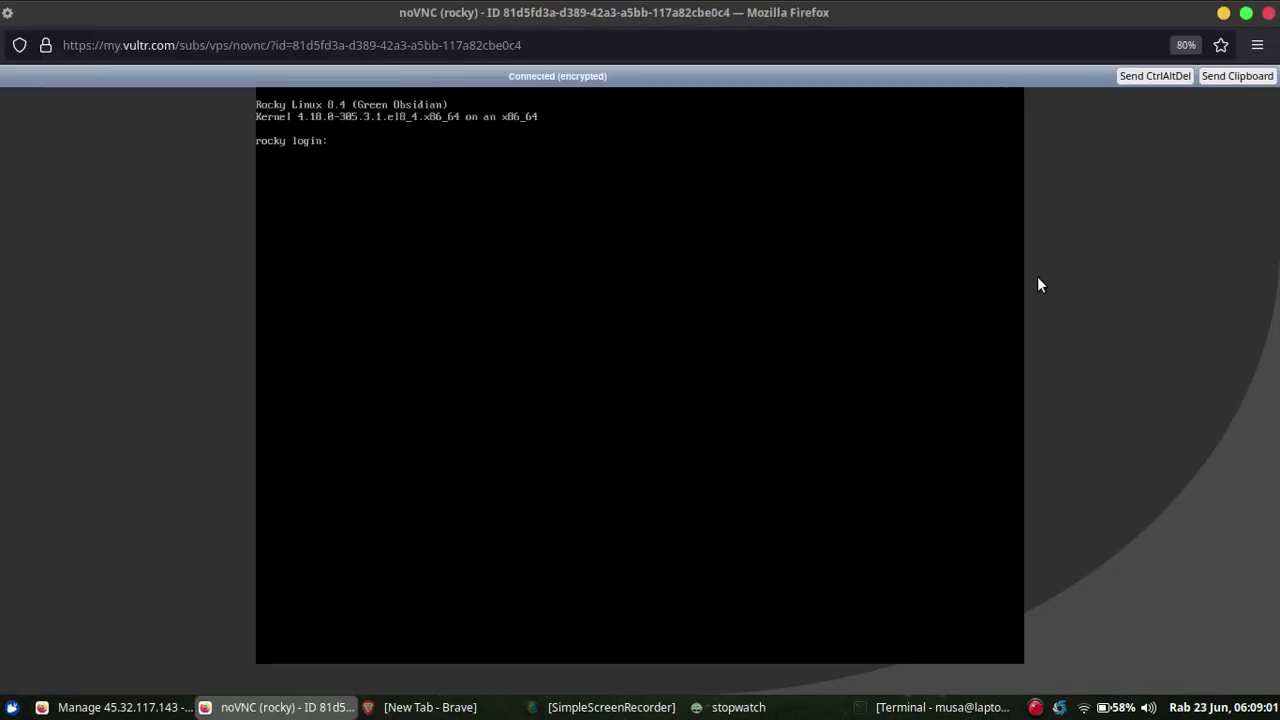
Log in as root and then as the administrator user, logging out of each session.
{"action": "type", "text": "r"}
{"action": "type", "text": "root"}
{"action": "key", "text": "Return"}
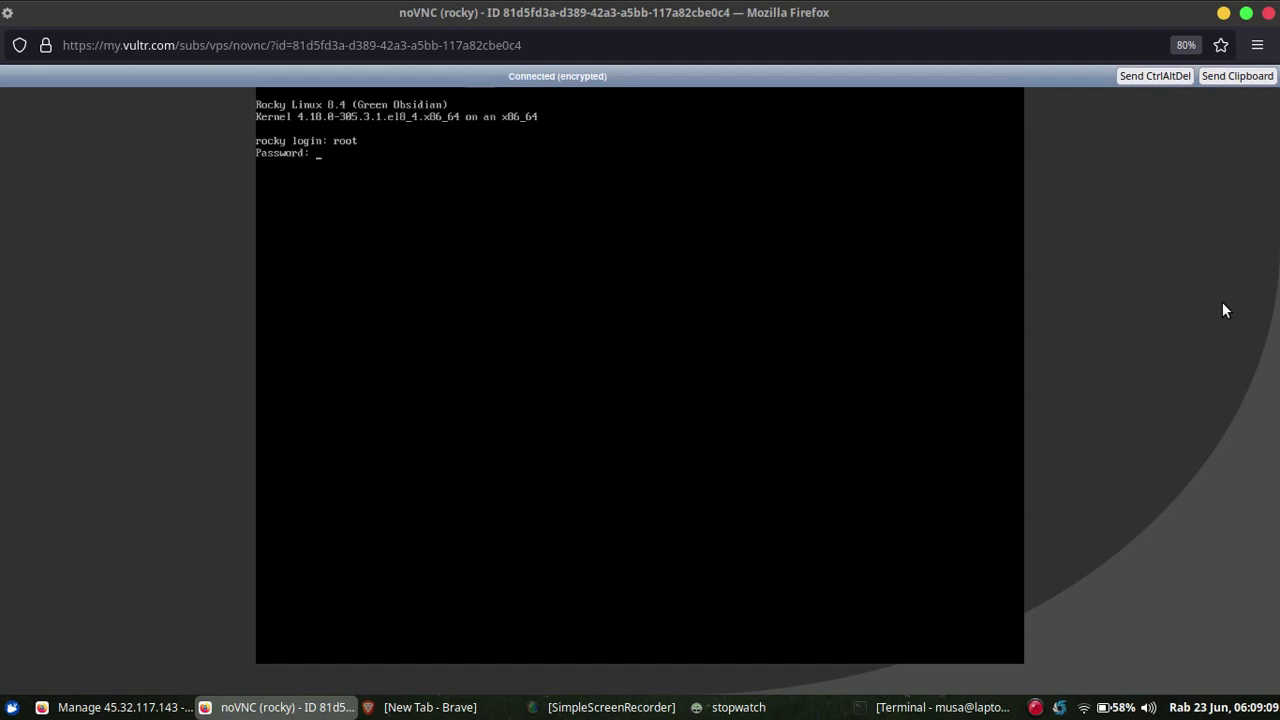
{"action": "key", "text": "Return"}
{"action": "key", "text": "ctrl+d"}
{"action": "type", "text": "musa"}
{"action": "key", "text": "Return"}
{"action": "key", "text": "Return"}
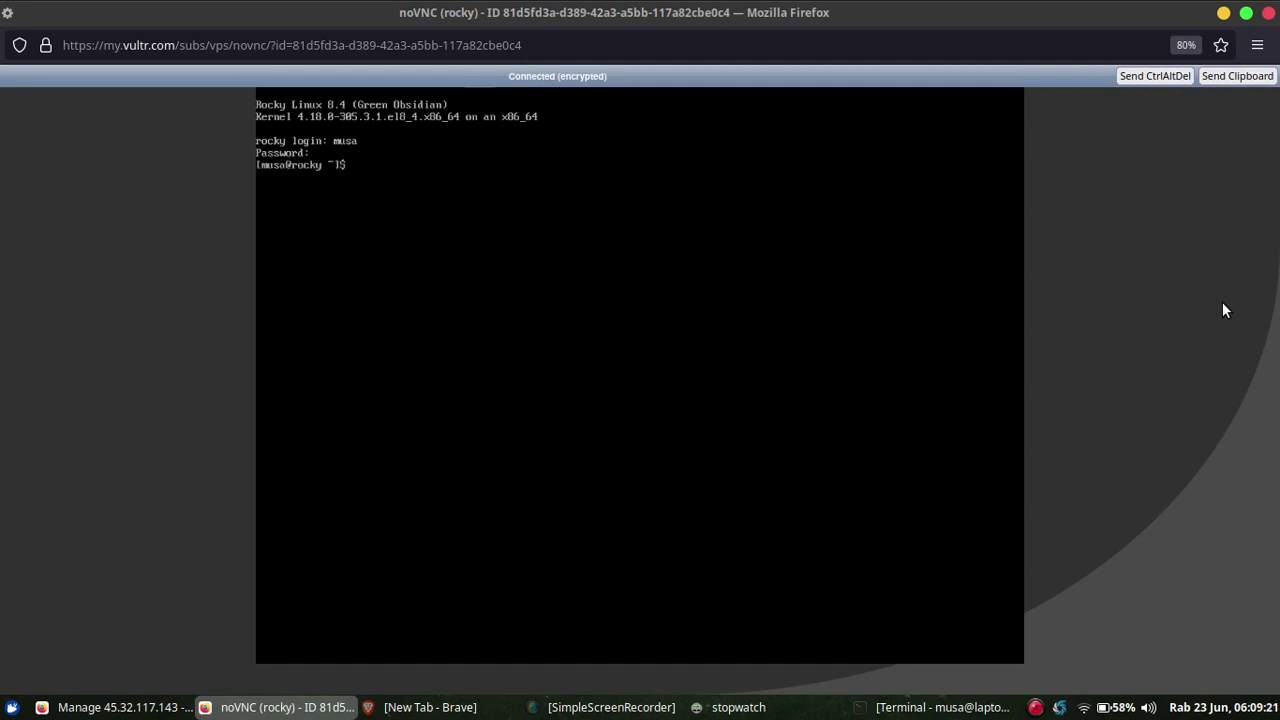
{"action": "key", "text": "ctrl+d"}
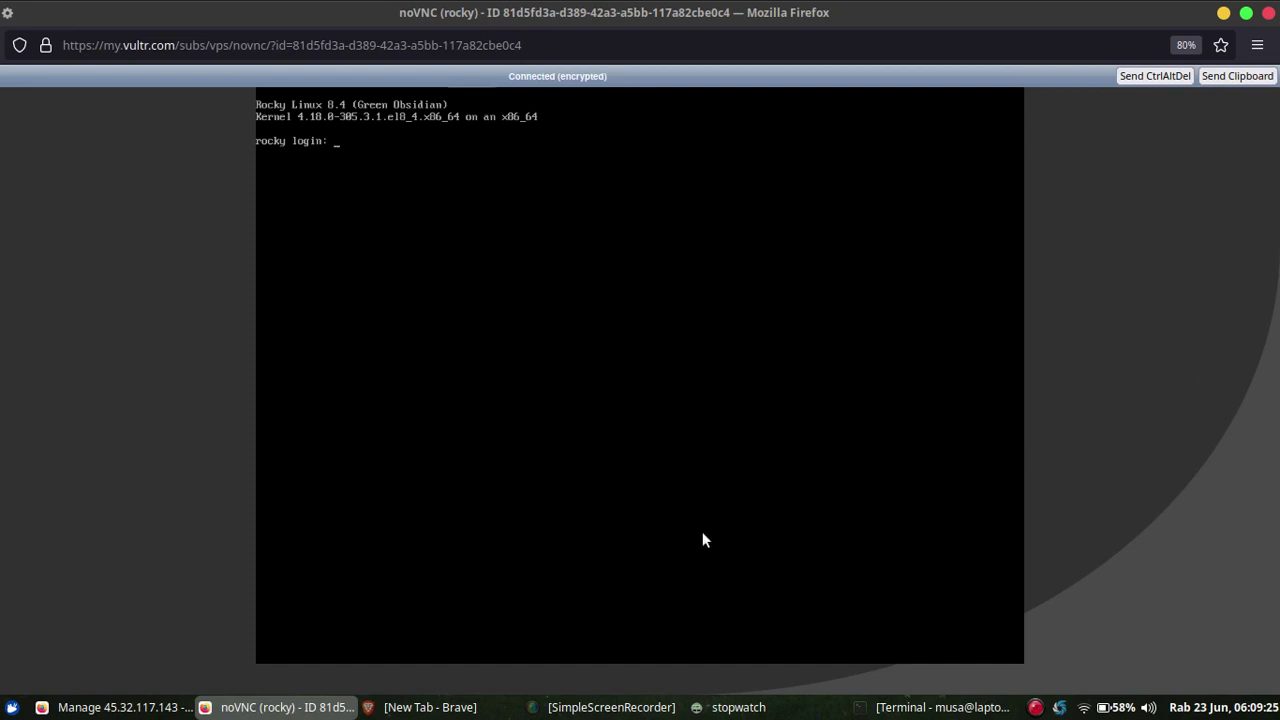
Return to the server overview at 100% zoom and copy the server's IP address.
{"action": "left_click", "coordinate": [309, 712]}
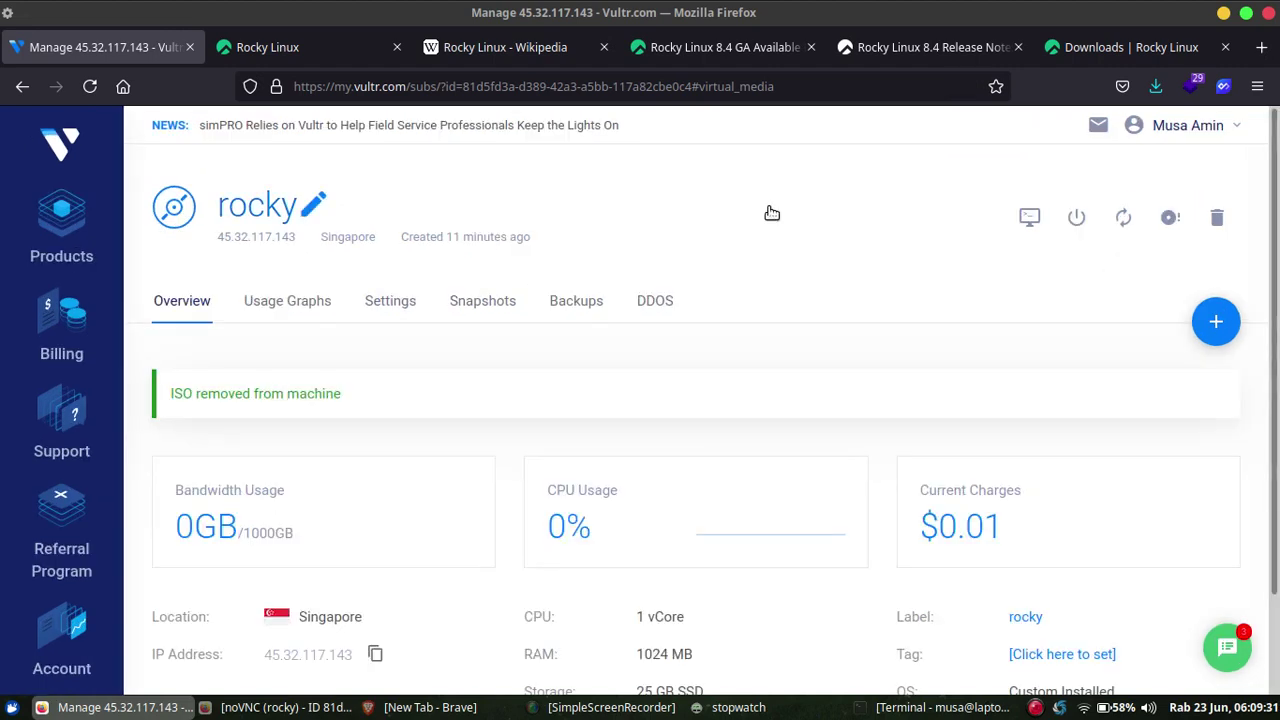
{"action": "key", "text": "ctrl+0"}
{"action": "scroll", "coordinate": [506, 457], "scroll_direction": "down", "scroll_amount": 2}
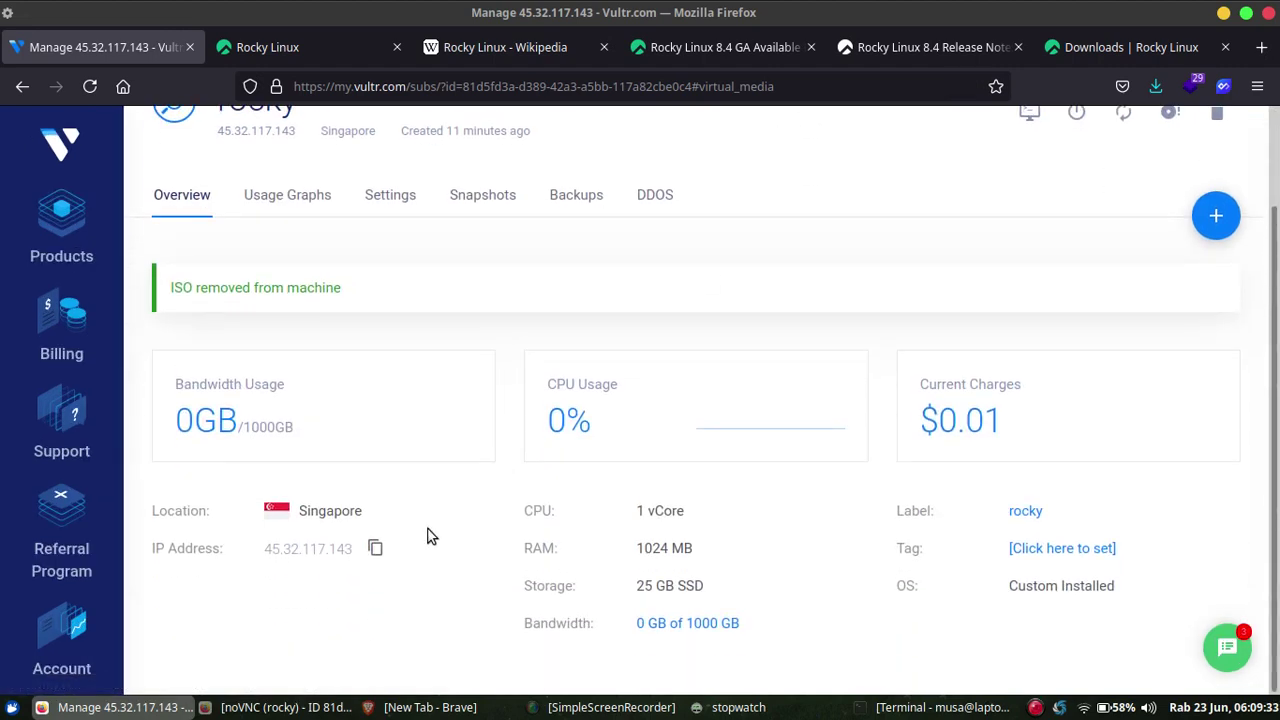
{"action": "left_click", "coordinate": [376, 550]}
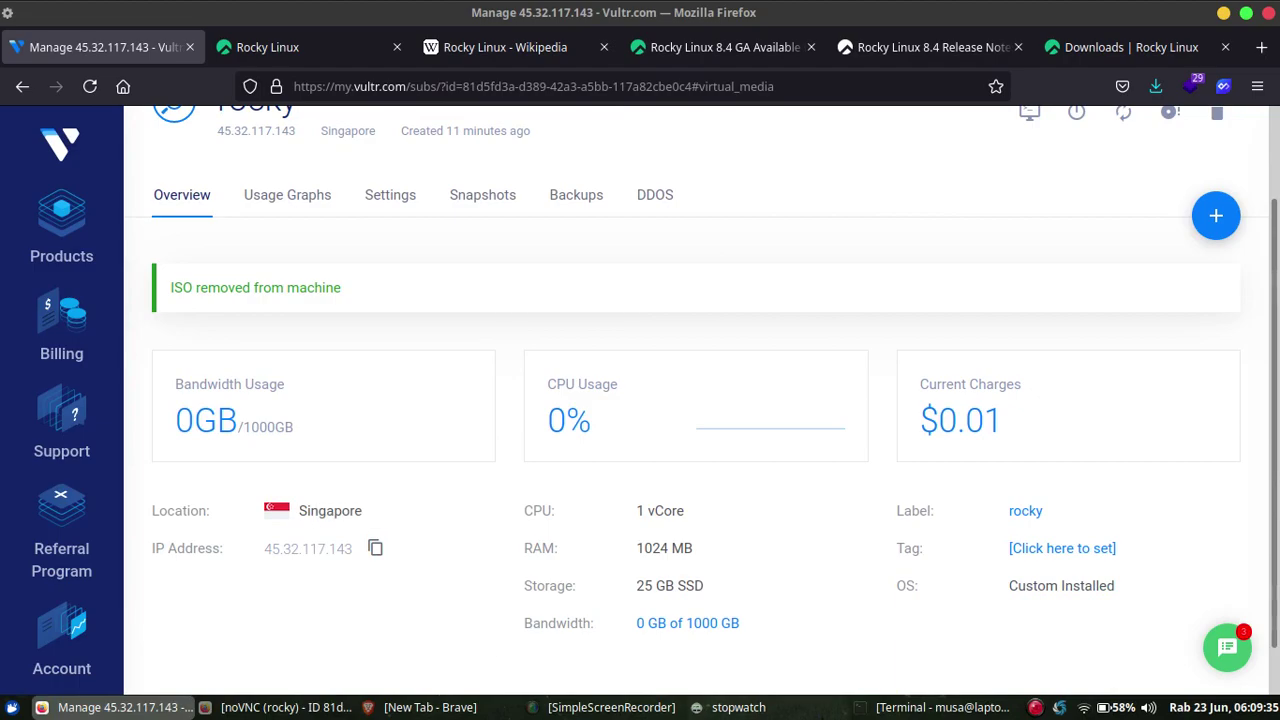
{"action": "left_click", "coordinate": [940, 707]}
{"action": "type", "text": "ssh "}
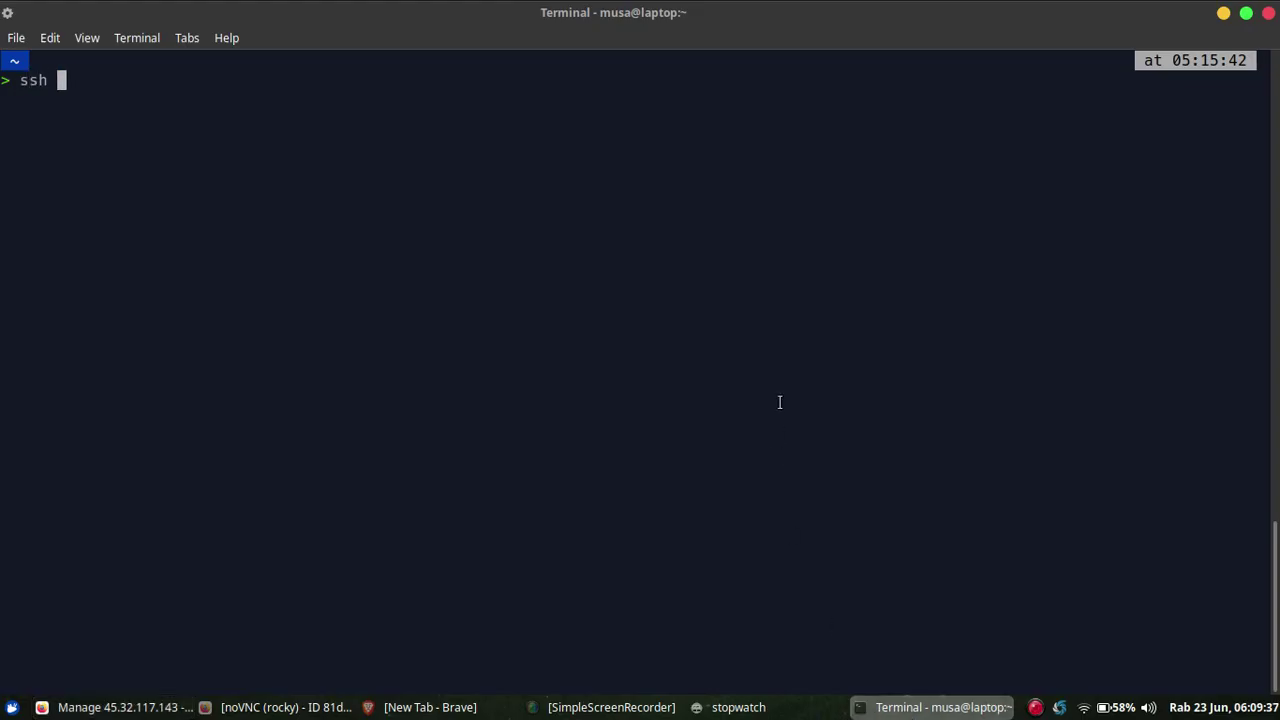
{"action": "type", "text": "root@"}
{"action": "type", "text": "45.32.117.143"}
{"action": "key", "text": "Return"}
{"action": "type", "text": "yes"}
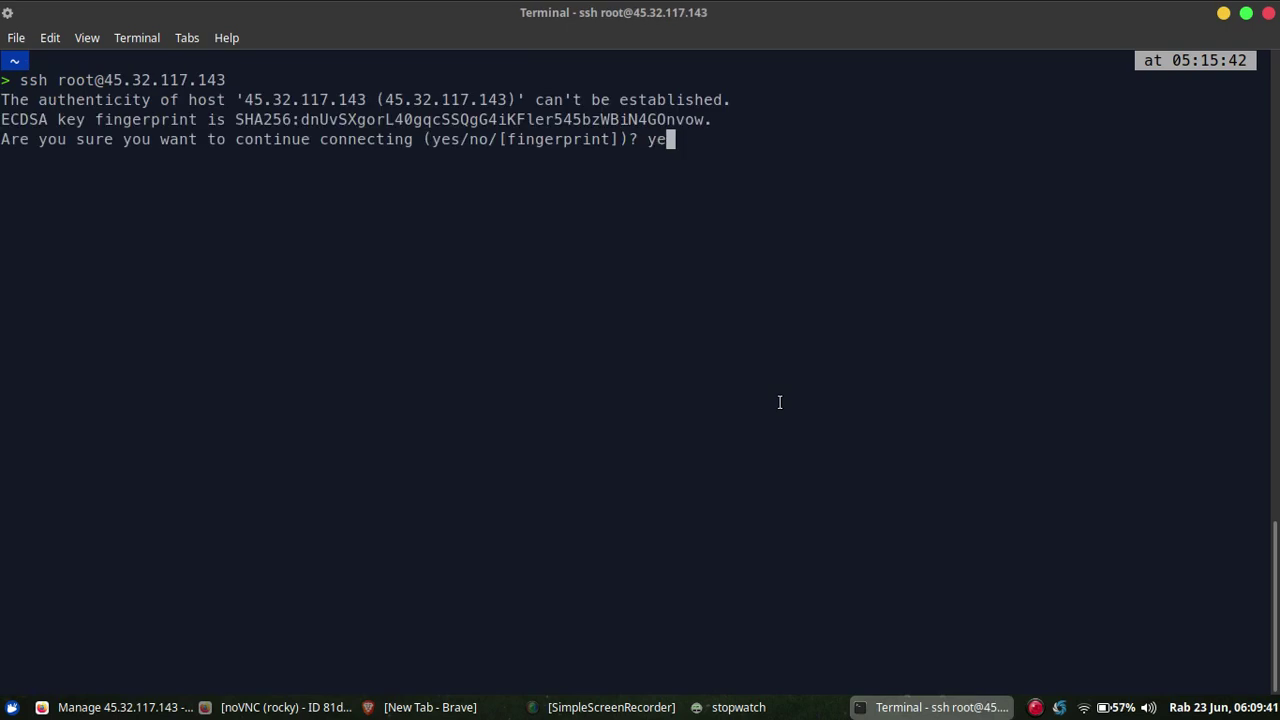
{"action": "key", "text": "Return"}
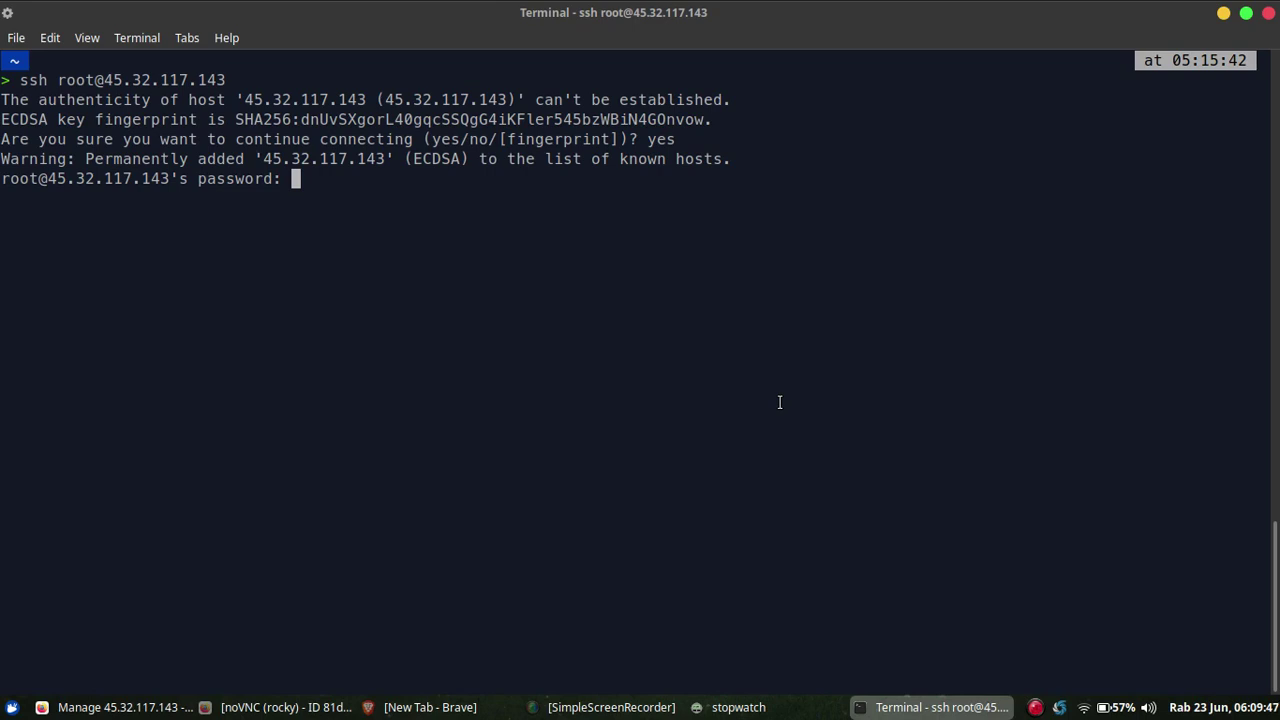
{"action": "key", "text": "Return"}
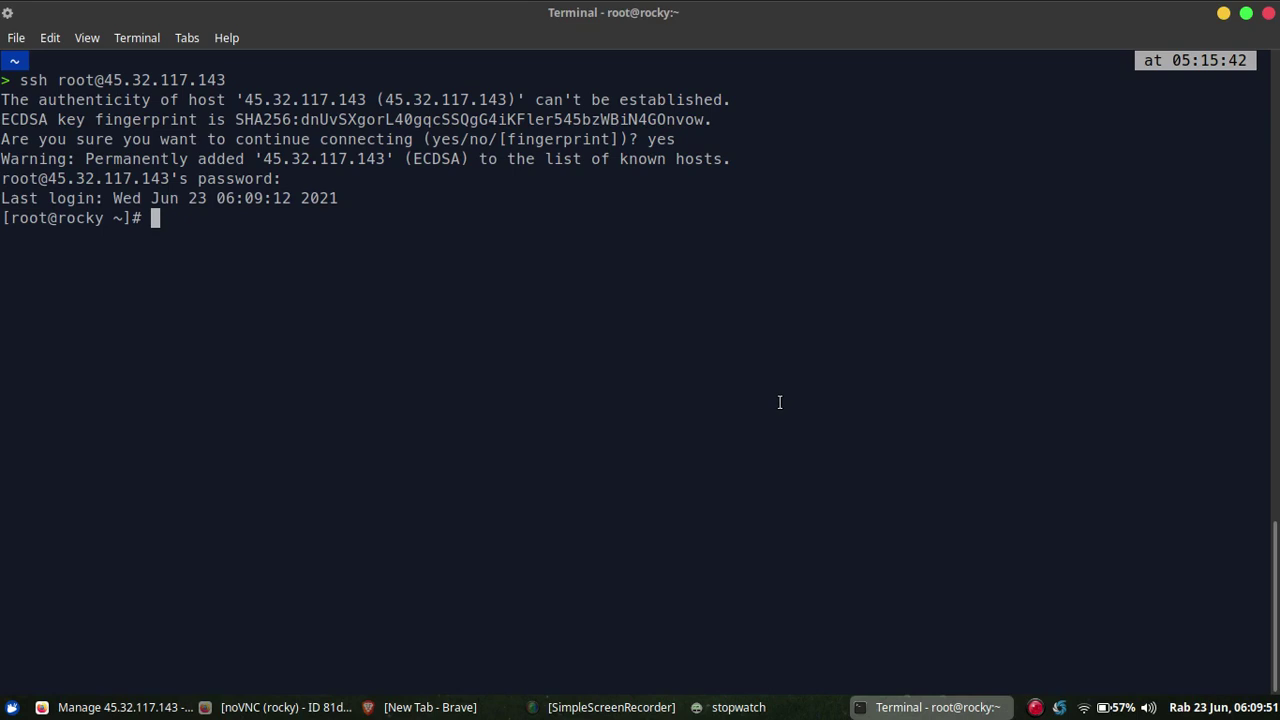
Clear the terminal and display /etc/os-release, showing Rocky Linux 8.4 (Green Obsidian).
{"action": "key", "text": "ctrl+l"}
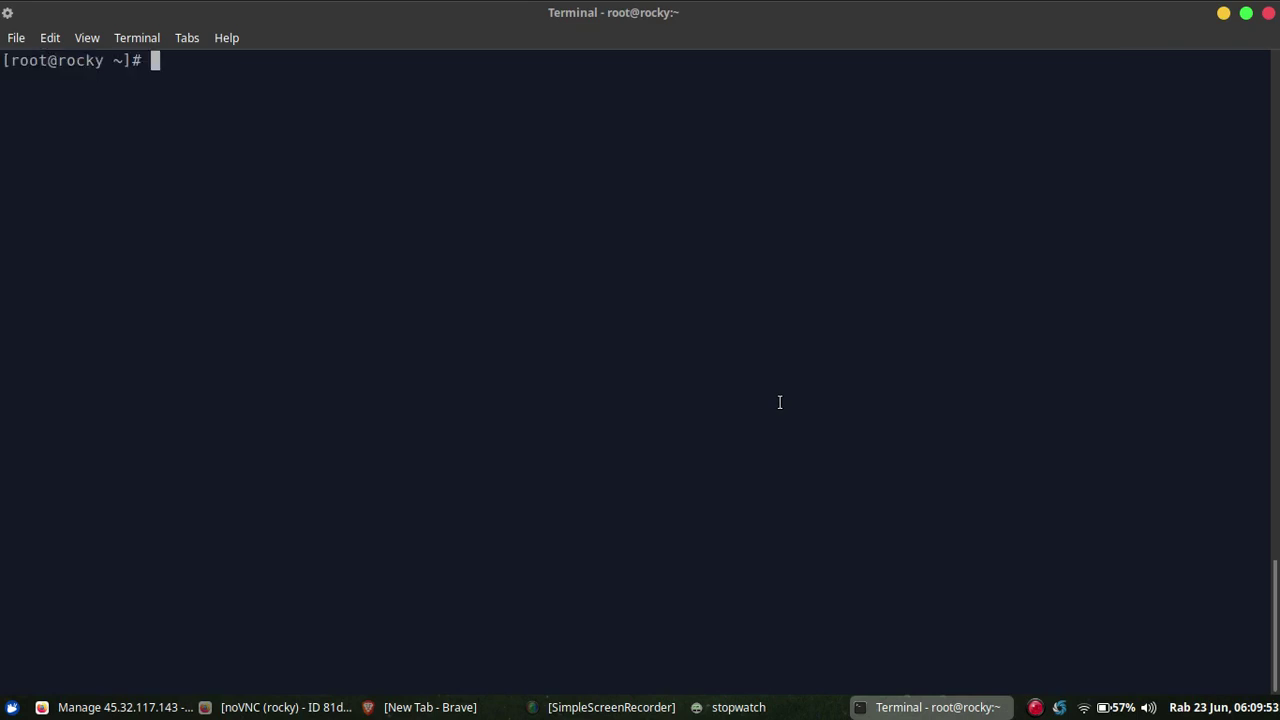
{"action": "type", "text": "cat /etc/os"}
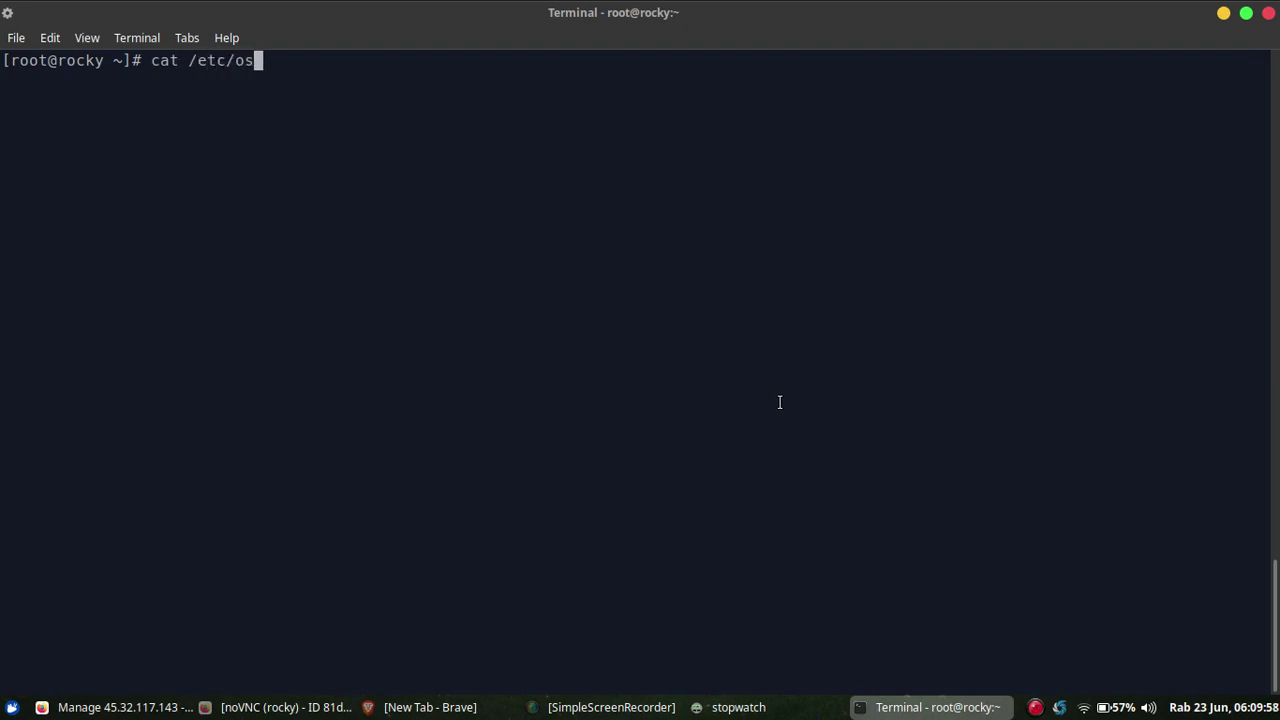
{"action": "key", "text": "Tab"}
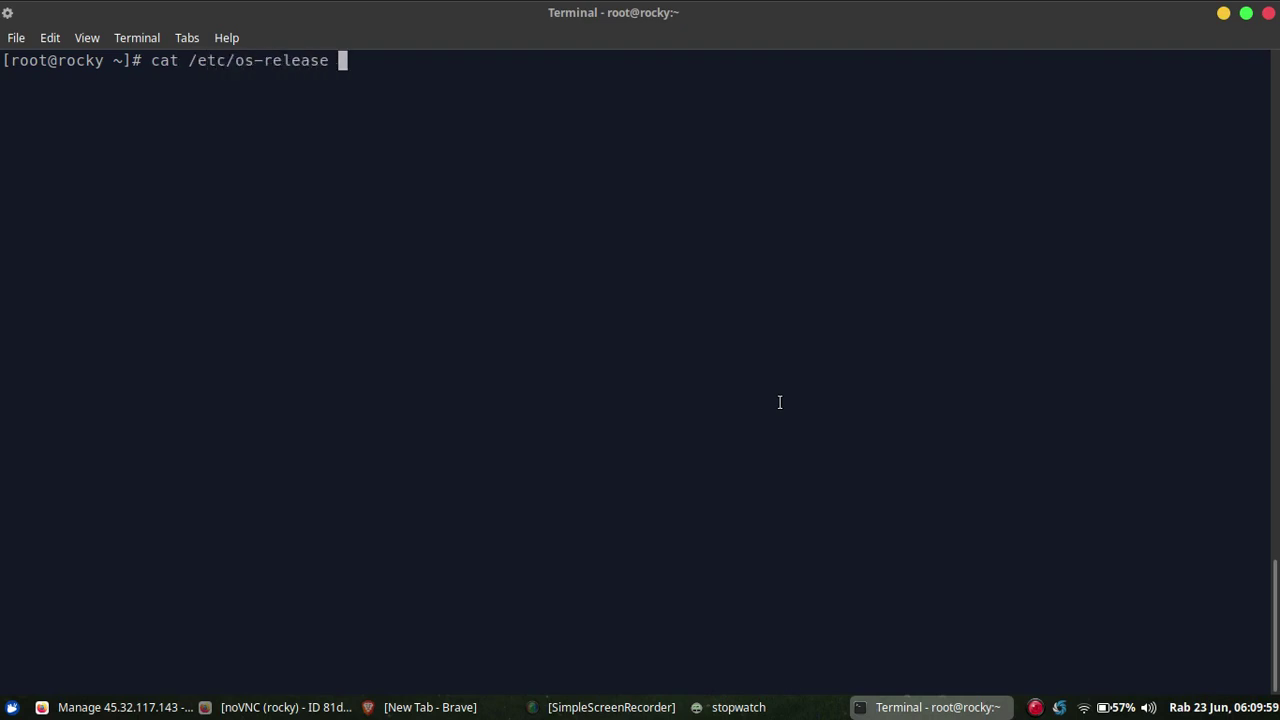
{"action": "key", "text": "Return"}
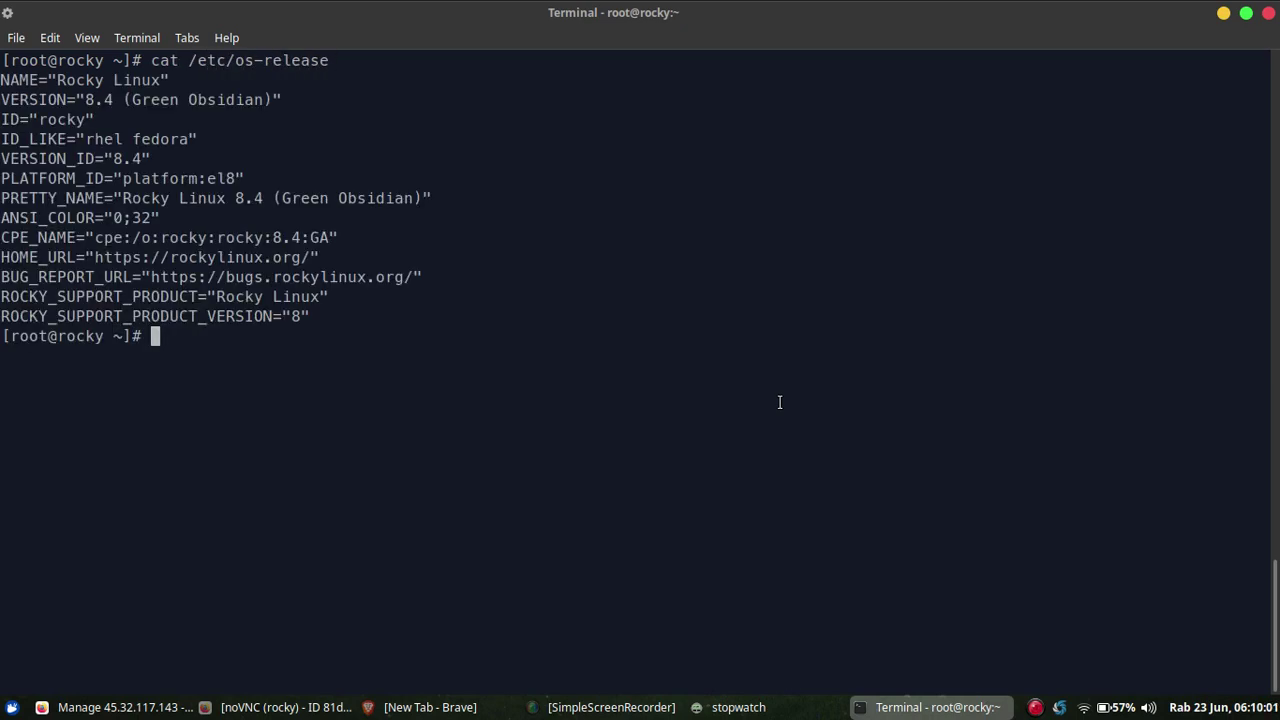